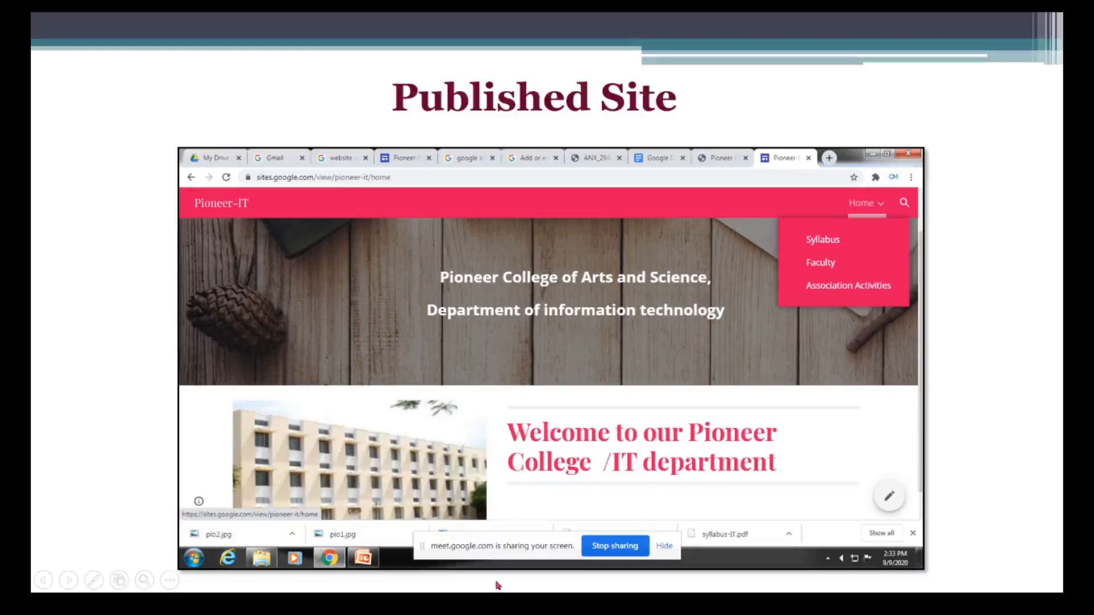
Switch to the IT Department site editor in the browser and add a layout with two side-by-side captioned image placeholders below the welcome section.
{"action": "key", "text": "alt+Tab"}
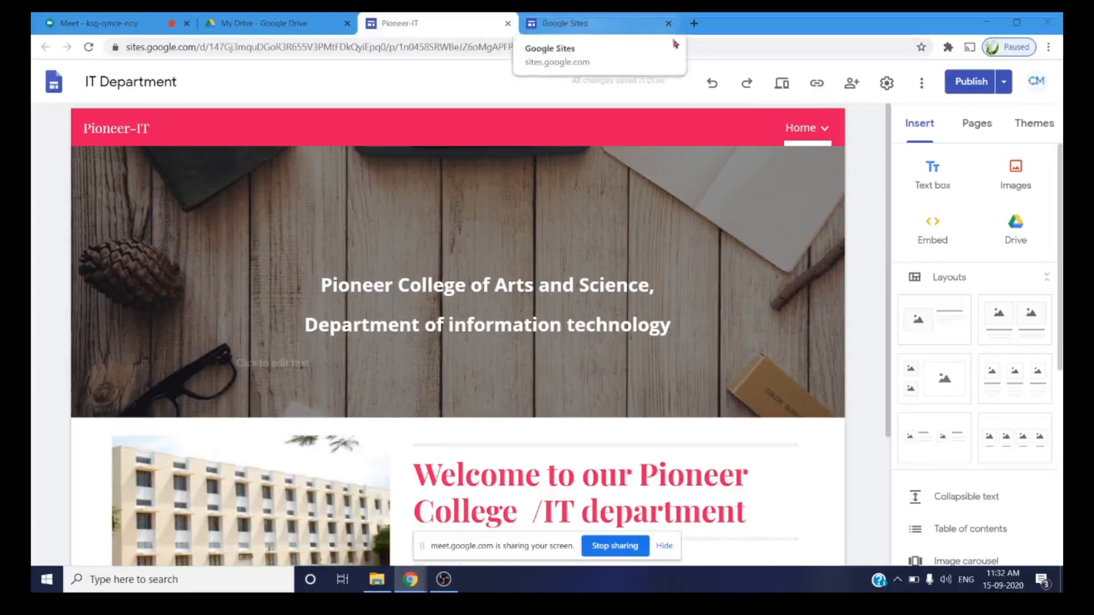
{"action": "mouse_move", "coordinate": [814, 121]}
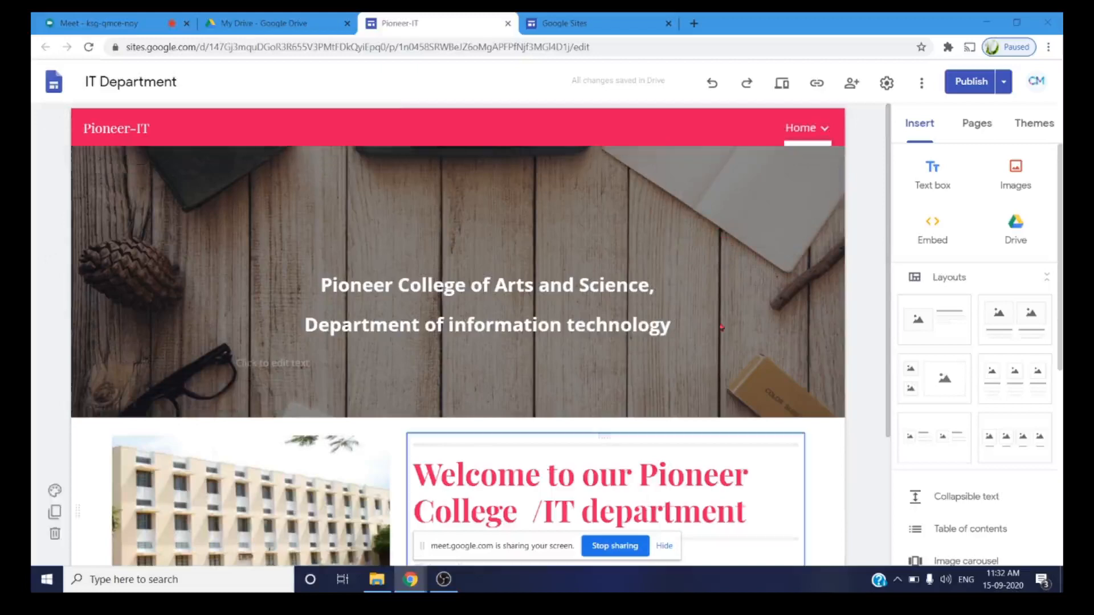
{"action": "scroll", "coordinate": [647, 507], "scroll_direction": "down", "scroll_amount": 3}
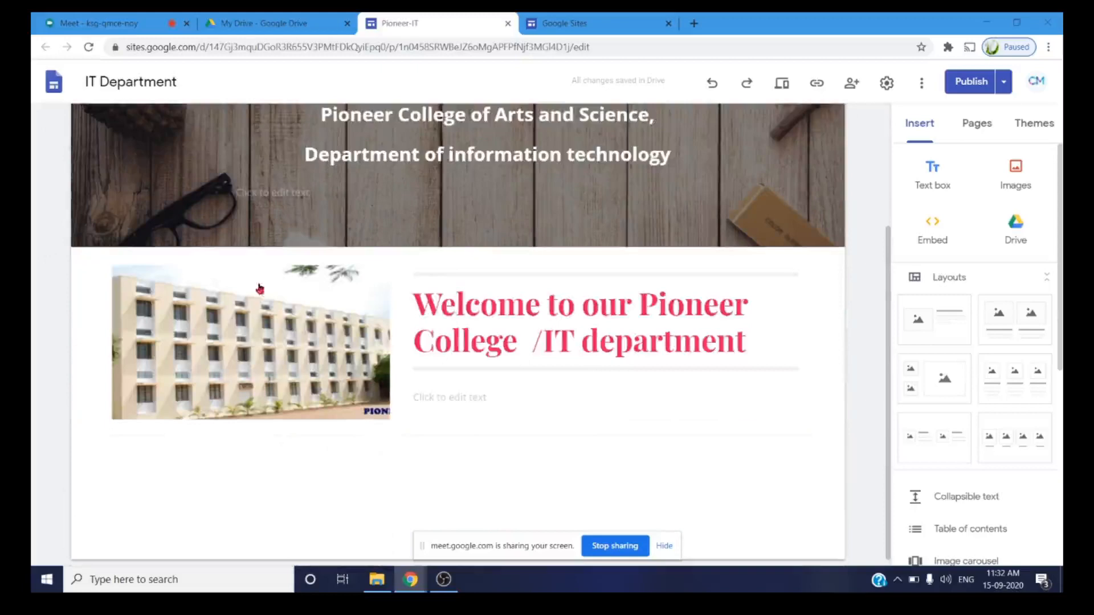
{"action": "scroll", "coordinate": [894, 245], "scroll_direction": "down", "scroll_amount": 1}
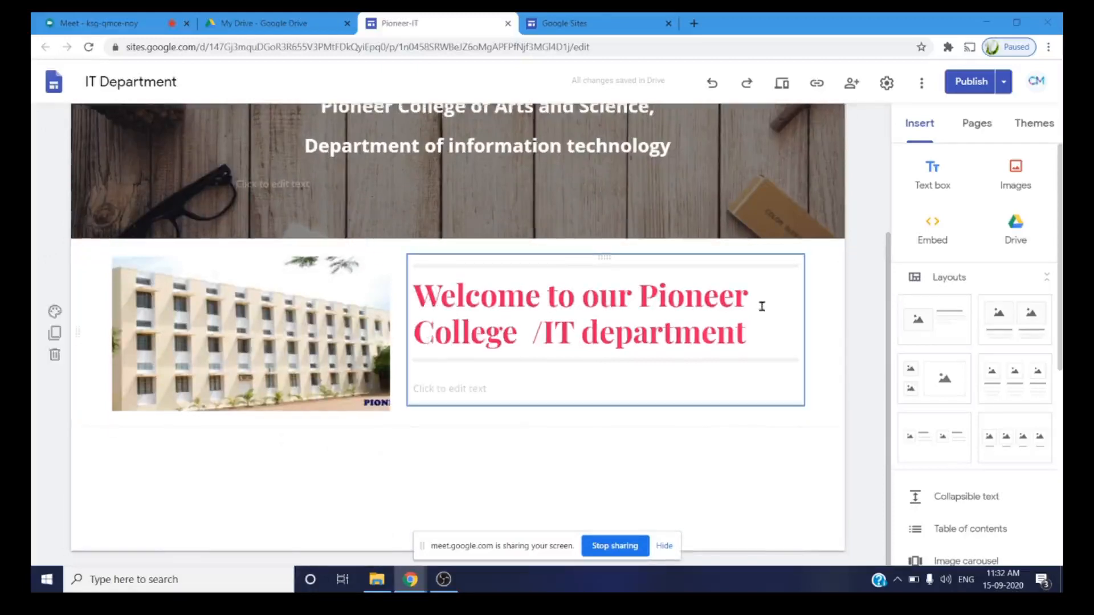
{"action": "left_click", "coordinate": [1009, 333]}
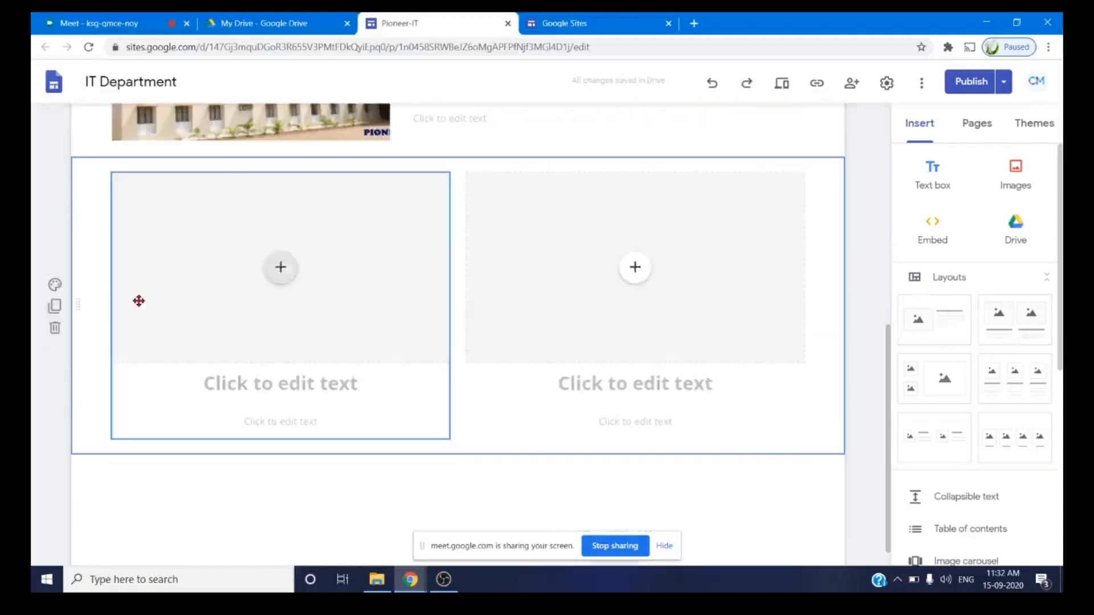
{"action": "left_click", "coordinate": [281, 267]}
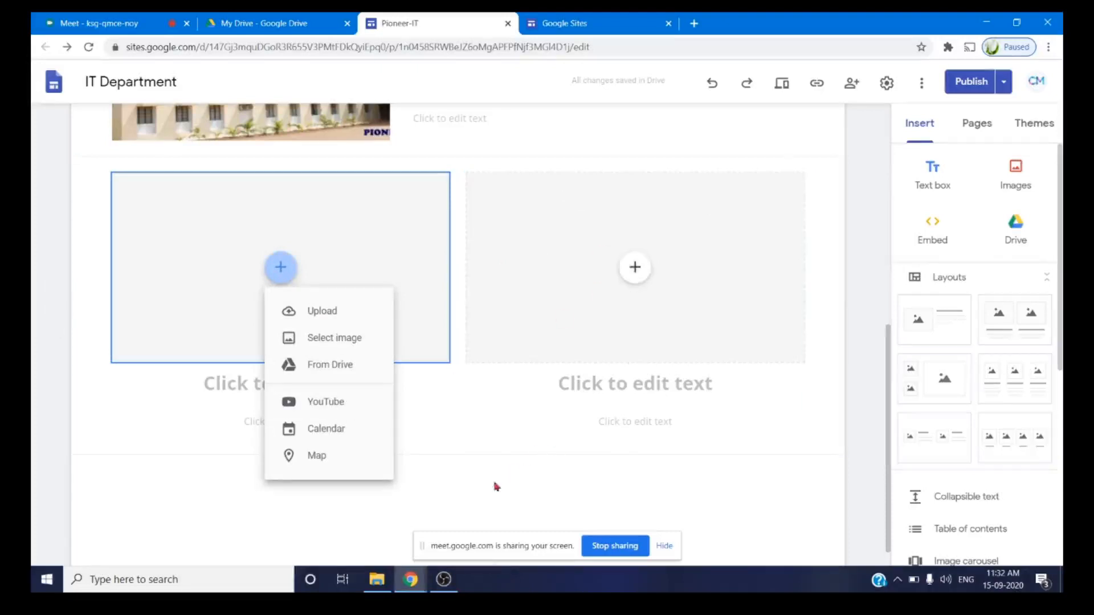
{"action": "left_click", "coordinate": [703, 265]}
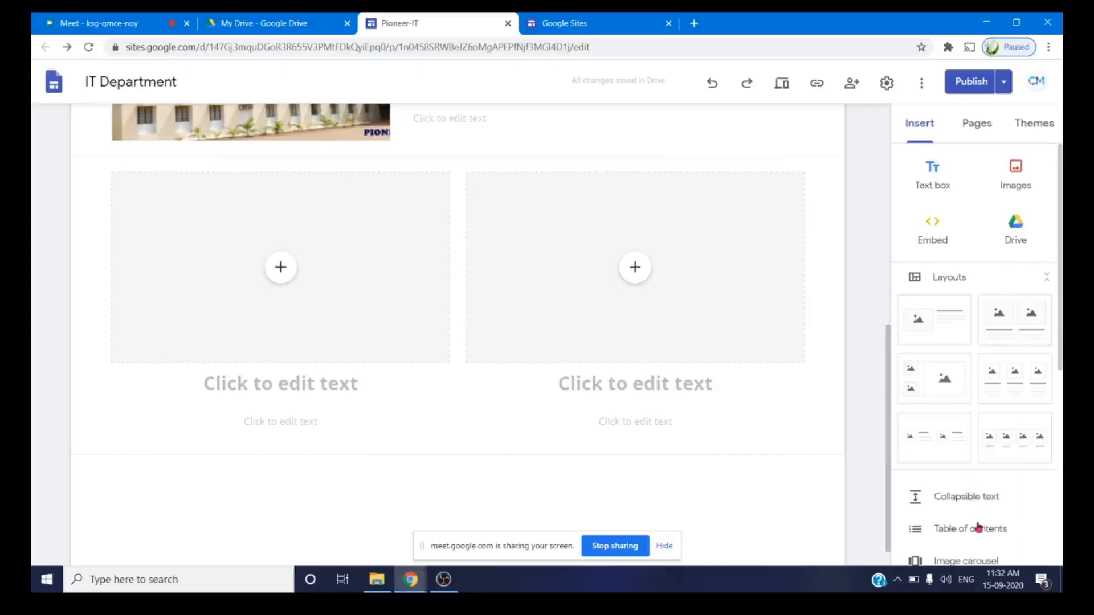
Insert a button named "subpage" that links to the site's Syllabus page.
{"action": "scroll", "coordinate": [978, 531], "scroll_direction": "down", "scroll_amount": 5}
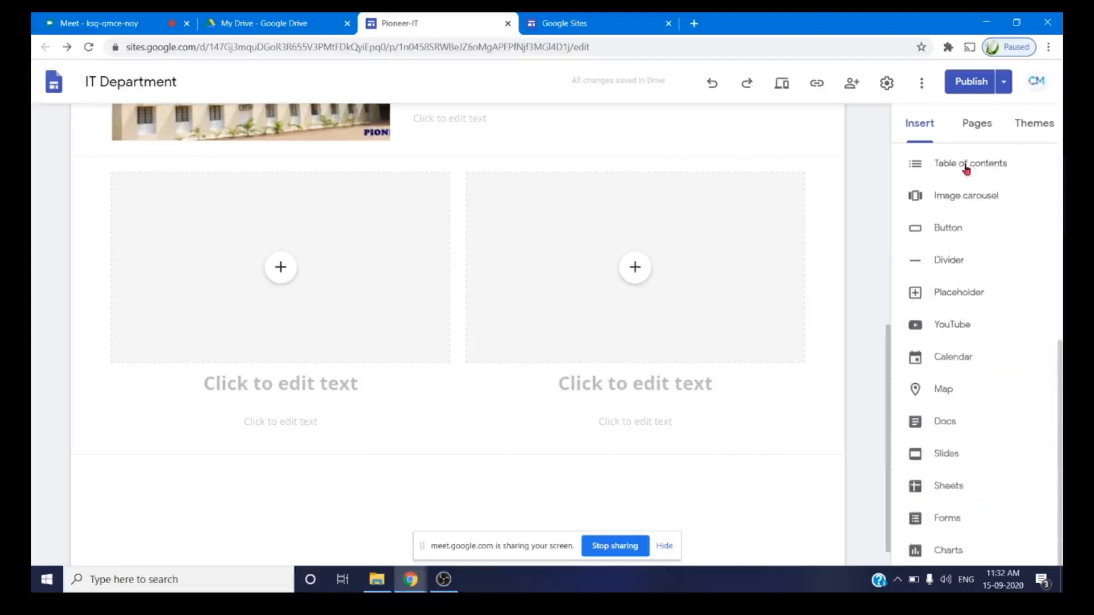
{"action": "scroll", "coordinate": [948, 207], "scroll_direction": "up", "scroll_amount": 3}
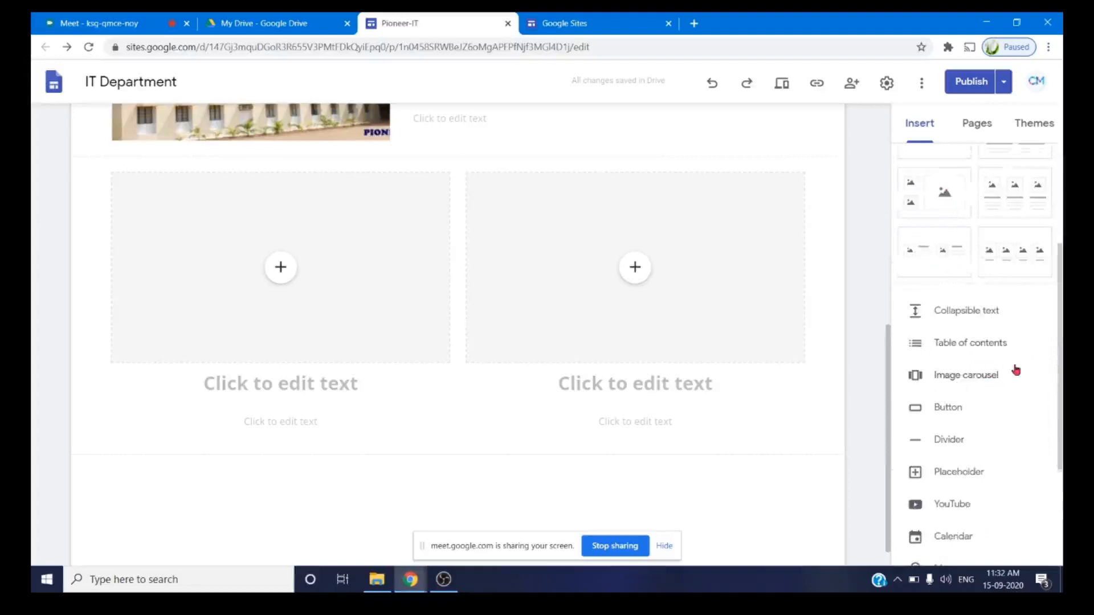
{"action": "scroll", "coordinate": [1003, 368], "scroll_direction": "down", "scroll_amount": 3}
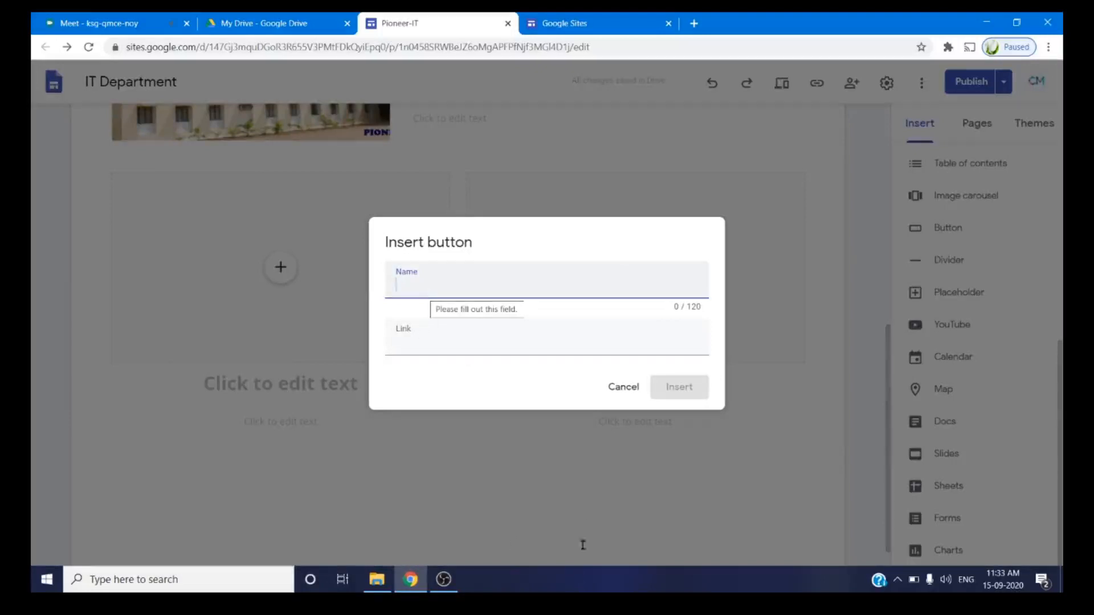
{"action": "type", "text": "s"}
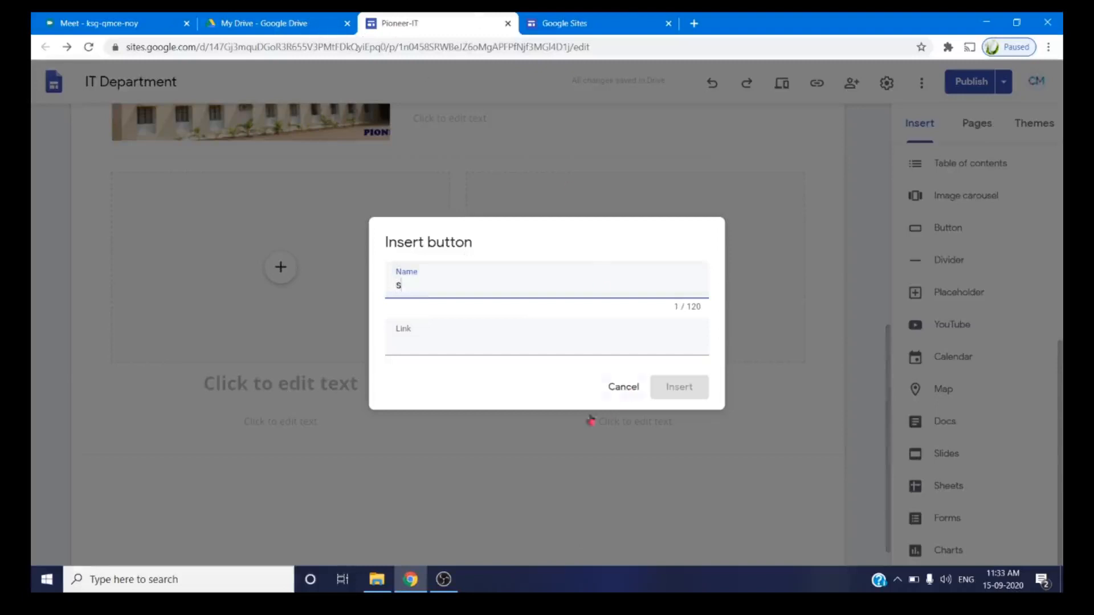
{"action": "type", "text": "ubpage"}
{"action": "left_click", "coordinate": [486, 340]}
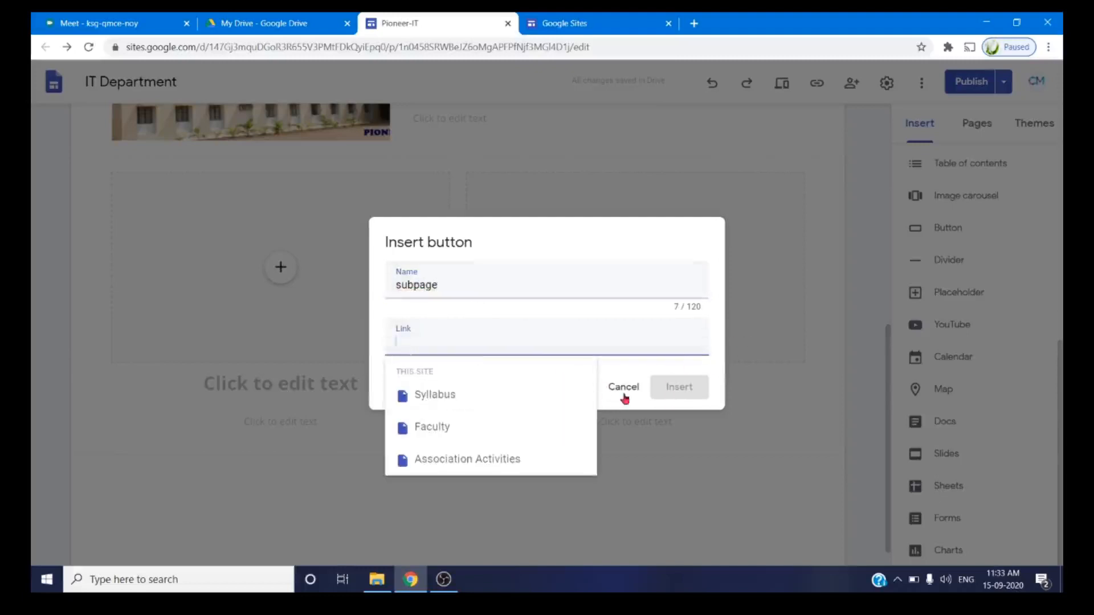
{"action": "left_click", "coordinate": [526, 395]}
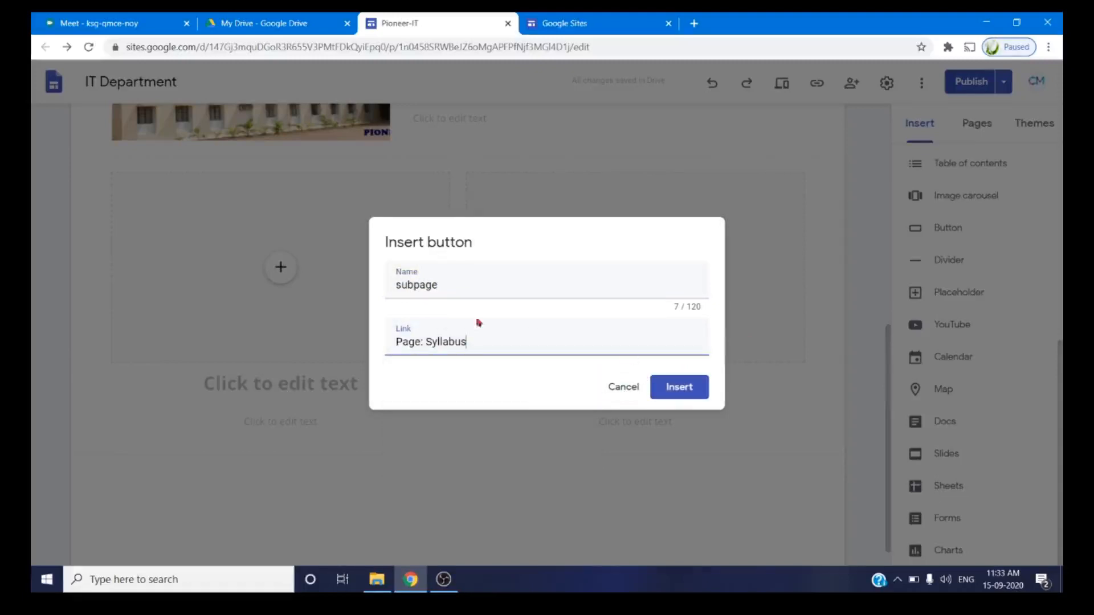
{"action": "left_click", "coordinate": [468, 291]}
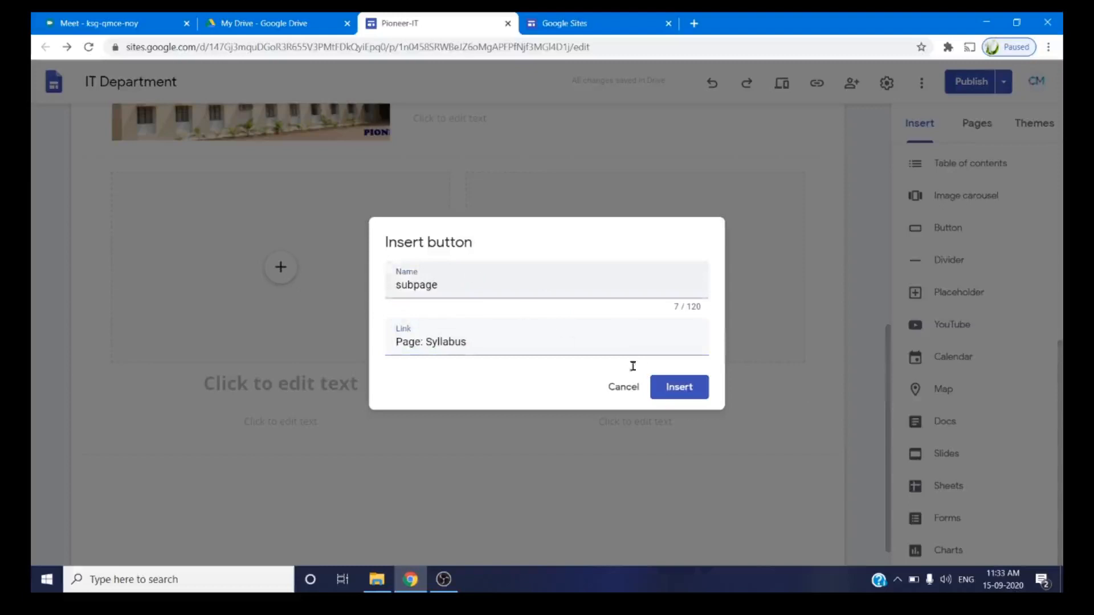
{"action": "left_click", "coordinate": [677, 388]}
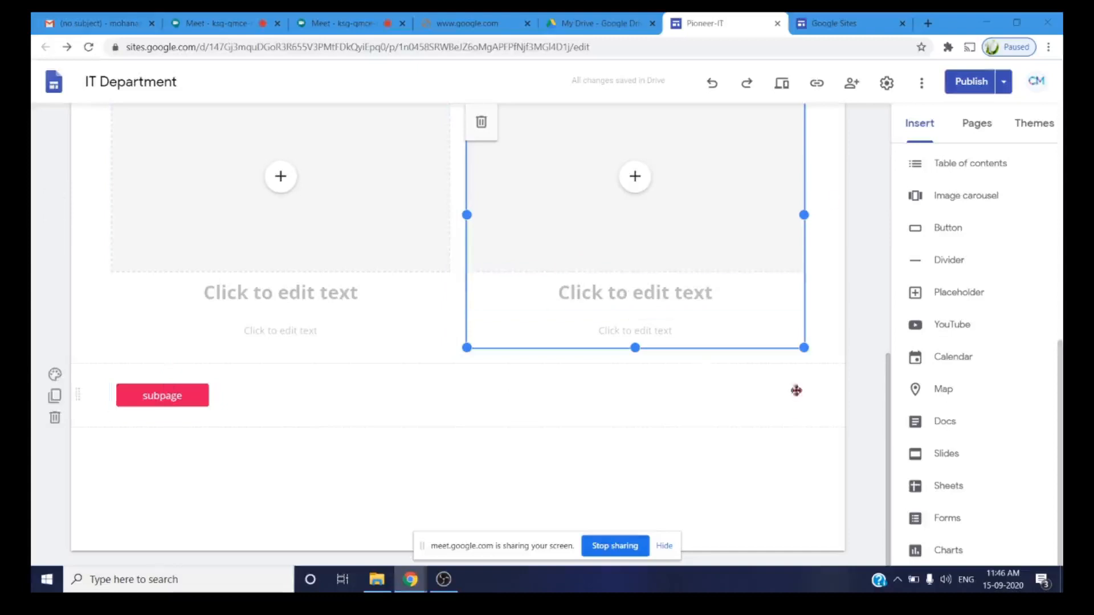
Review the Home page, expand its subpages, and open the Syllabus page to examine its content.
{"action": "scroll", "coordinate": [850, 85], "scroll_direction": "up", "scroll_amount": 3}
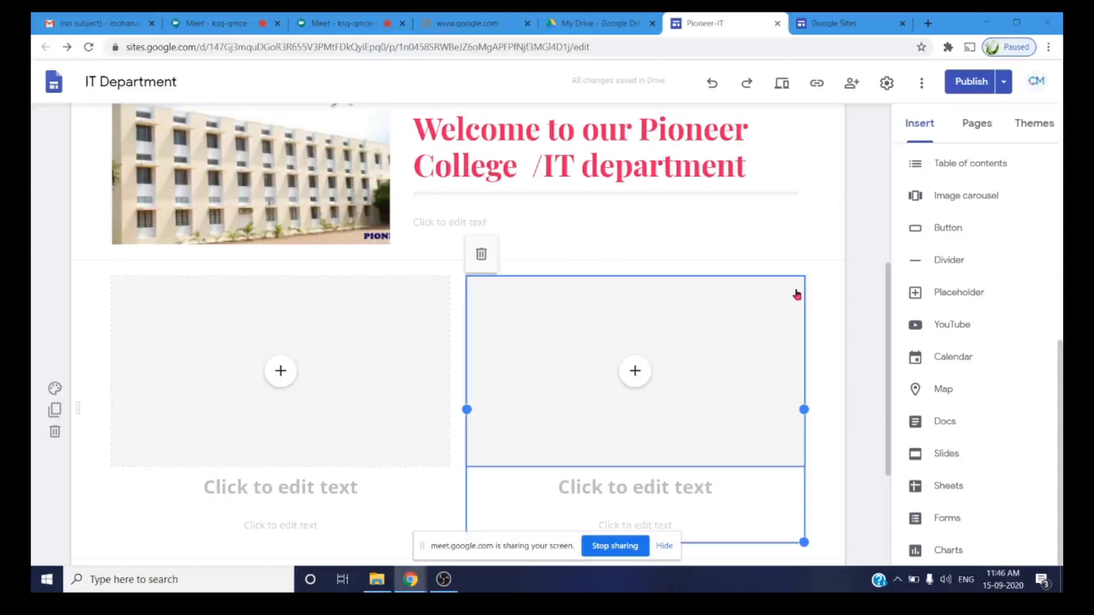
{"action": "scroll", "coordinate": [775, 92], "scroll_direction": "up", "scroll_amount": 6}
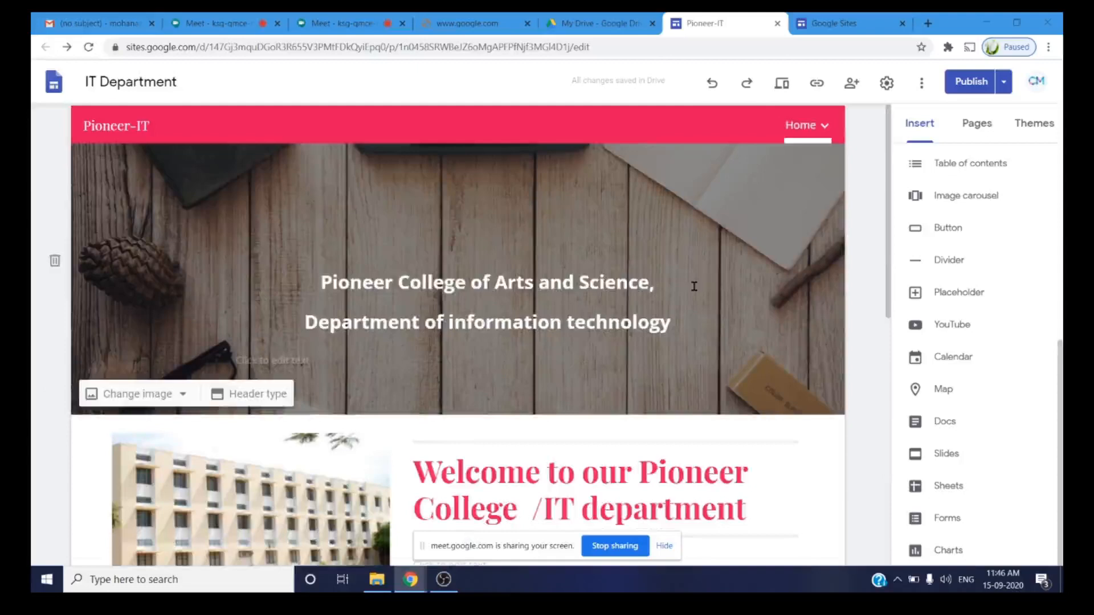
{"action": "scroll", "coordinate": [546, 340], "scroll_direction": "down", "scroll_amount": 6}
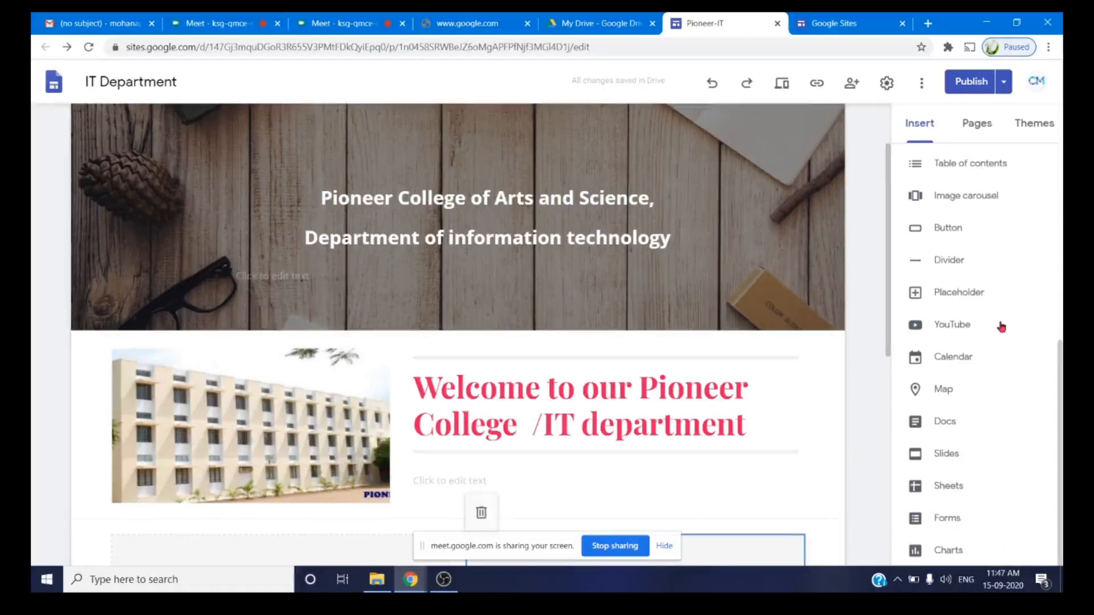
{"action": "left_click", "coordinate": [981, 127]}
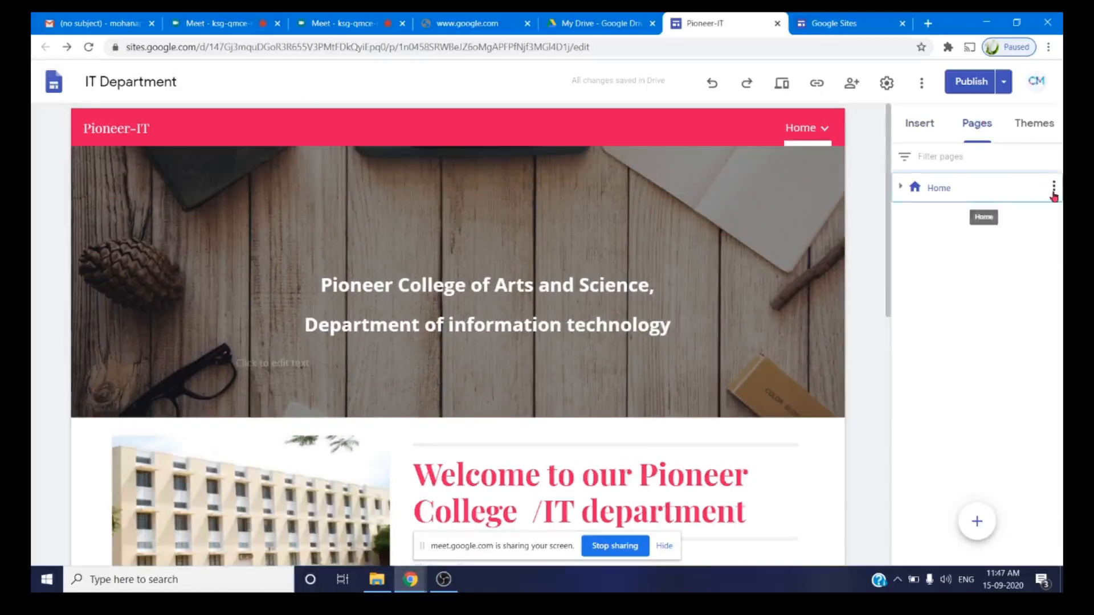
{"action": "left_click", "coordinate": [901, 188]}
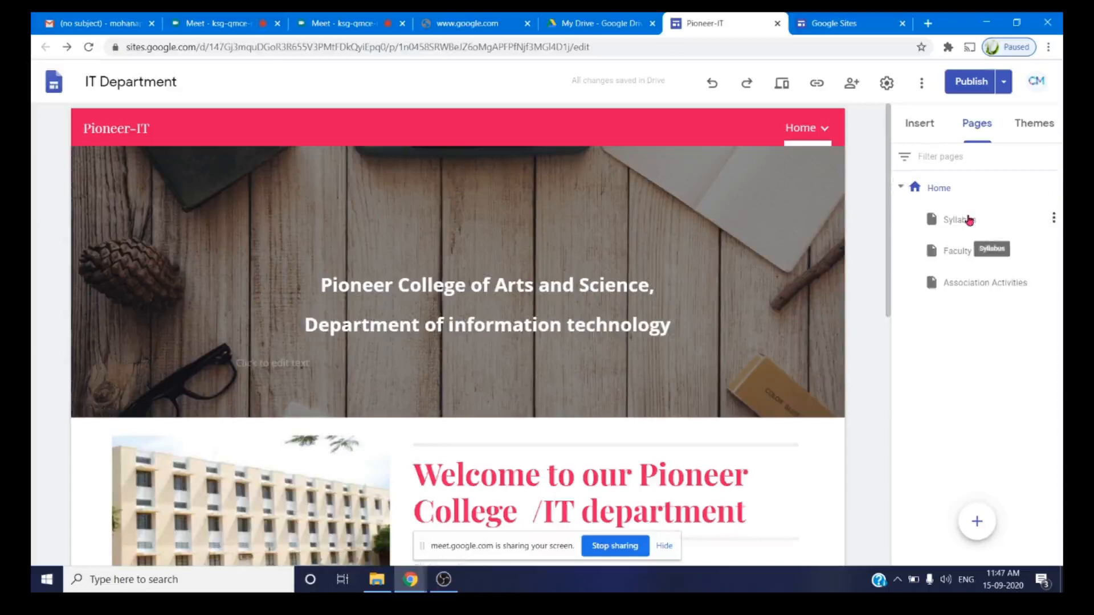
{"action": "left_click", "coordinate": [968, 220]}
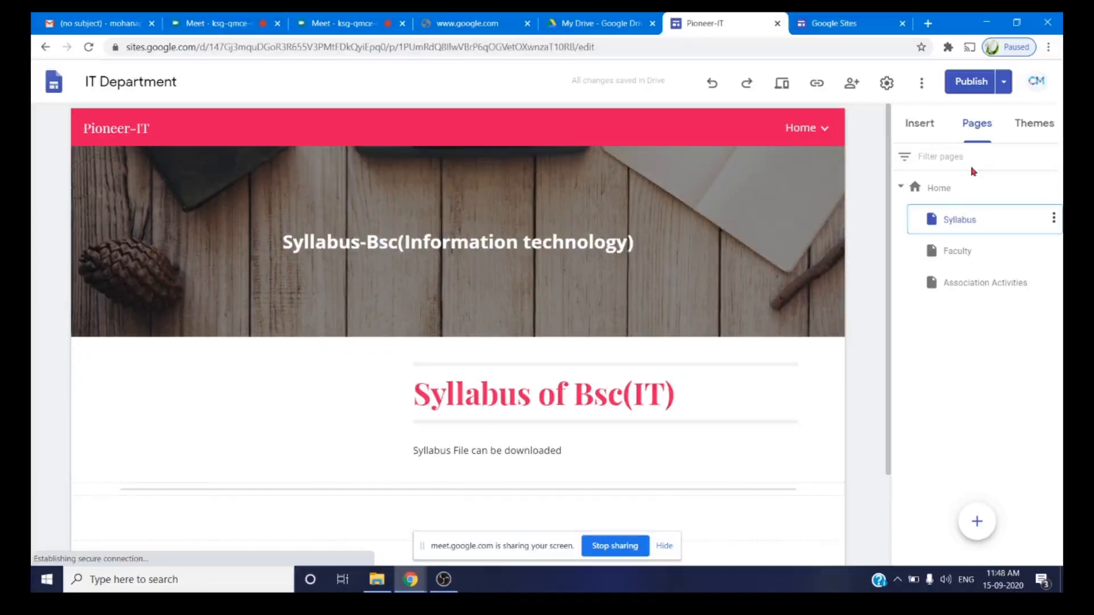
{"action": "scroll", "coordinate": [738, 378], "scroll_direction": "down", "scroll_amount": 2}
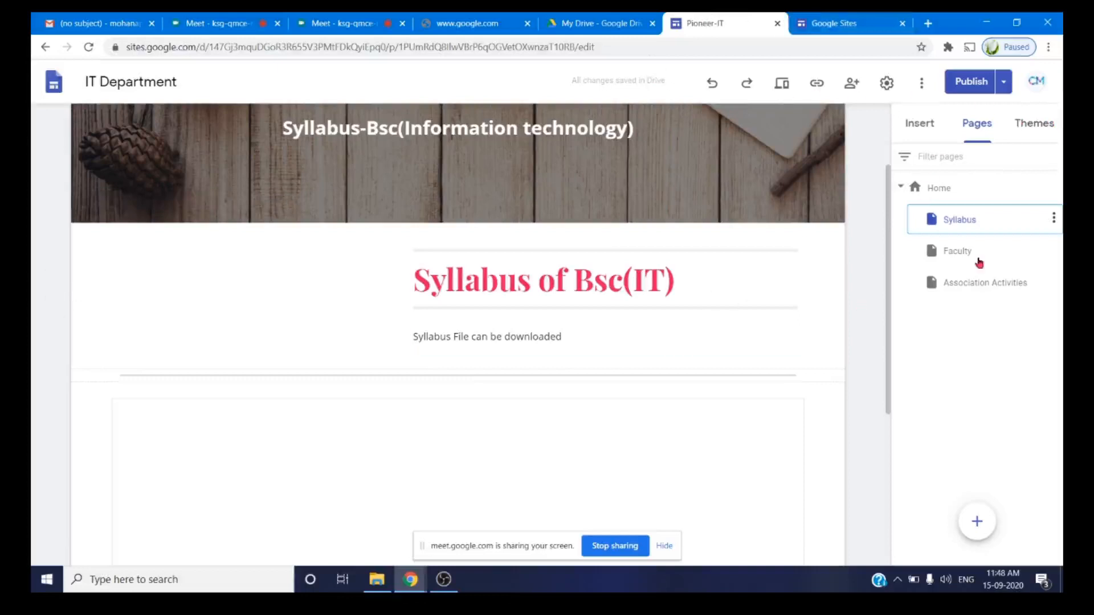
{"action": "scroll", "coordinate": [972, 242], "scroll_direction": "down", "scroll_amount": 3}
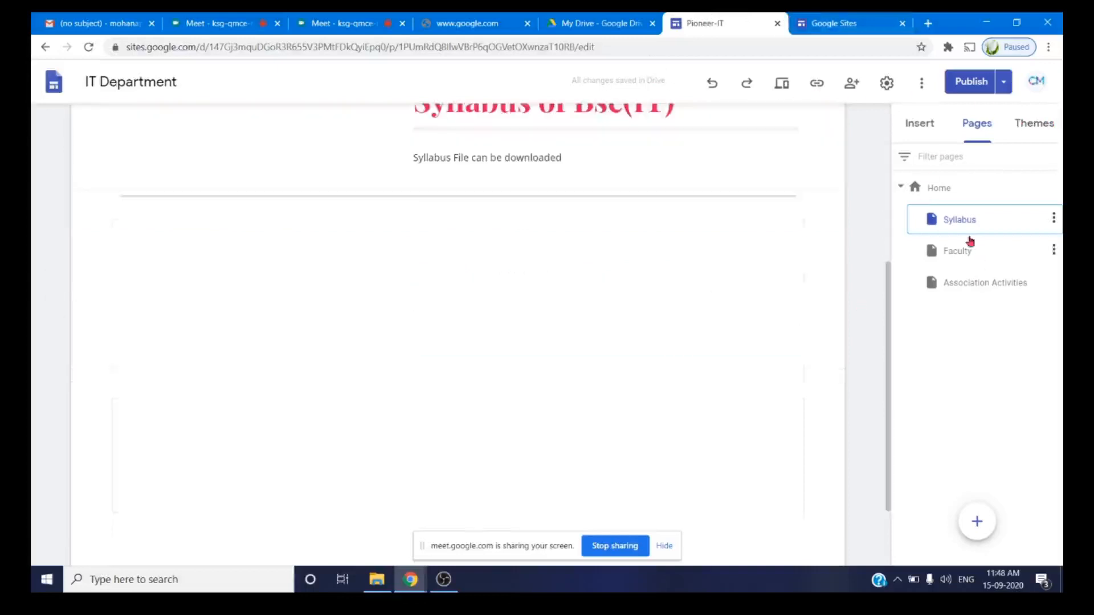
Open the Association Activities page and look through its sections.
{"action": "left_click", "coordinate": [973, 287]}
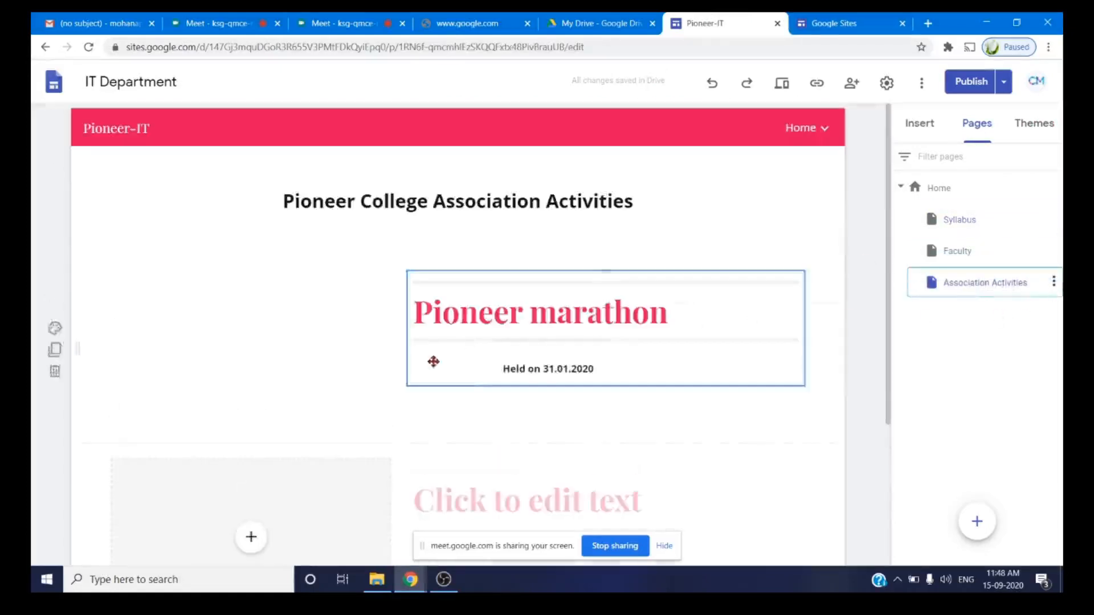
{"action": "scroll", "coordinate": [420, 300], "scroll_direction": "down", "scroll_amount": 3}
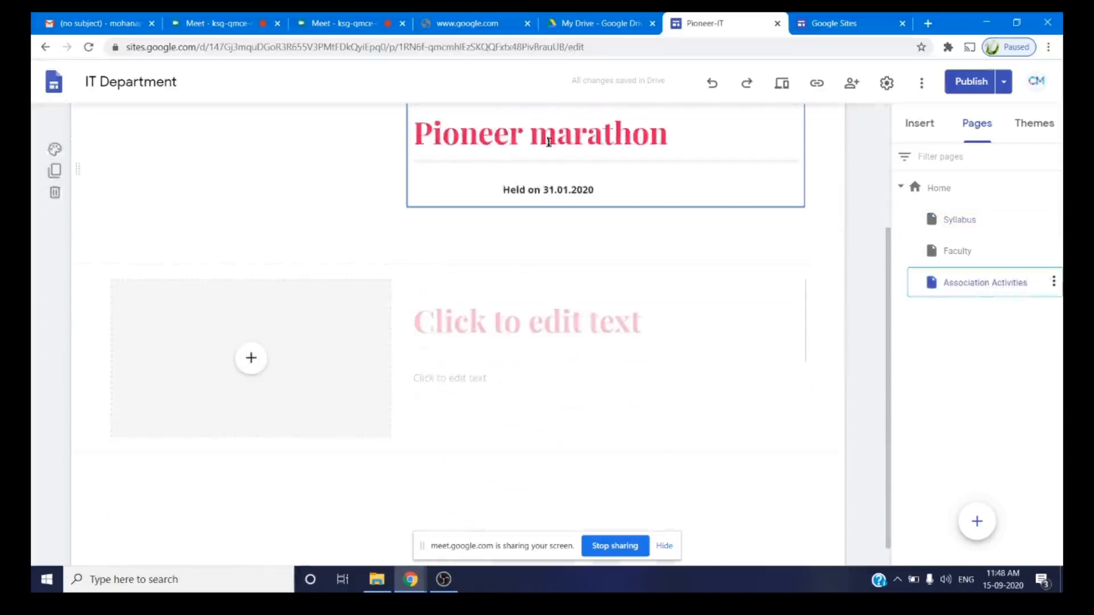
{"action": "scroll", "coordinate": [591, 236], "scroll_direction": "up", "scroll_amount": 3}
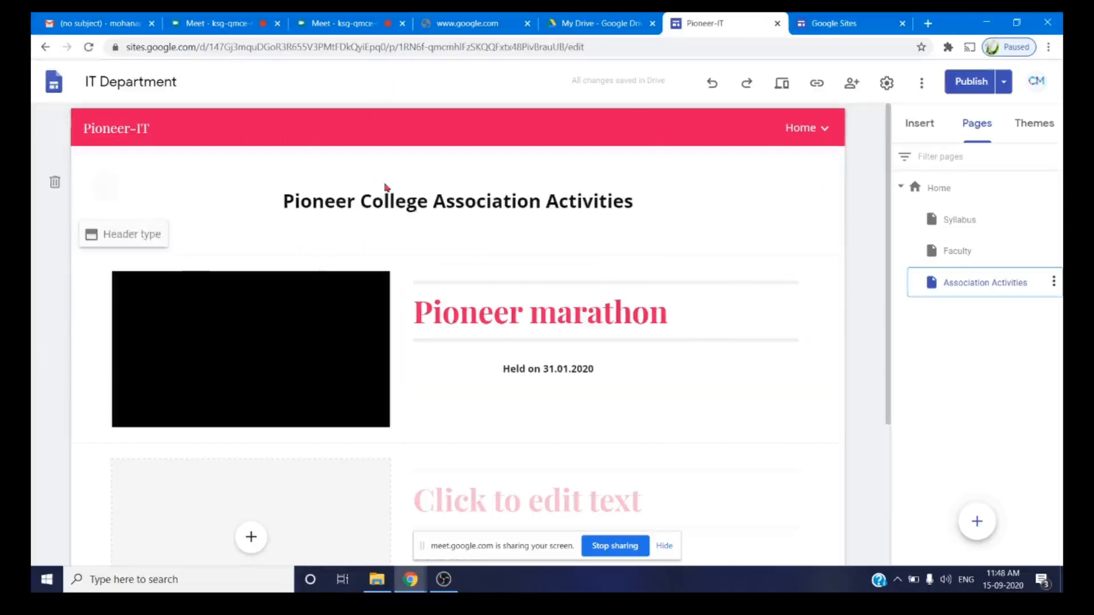
{"action": "scroll", "coordinate": [587, 345], "scroll_direction": "down", "scroll_amount": 3}
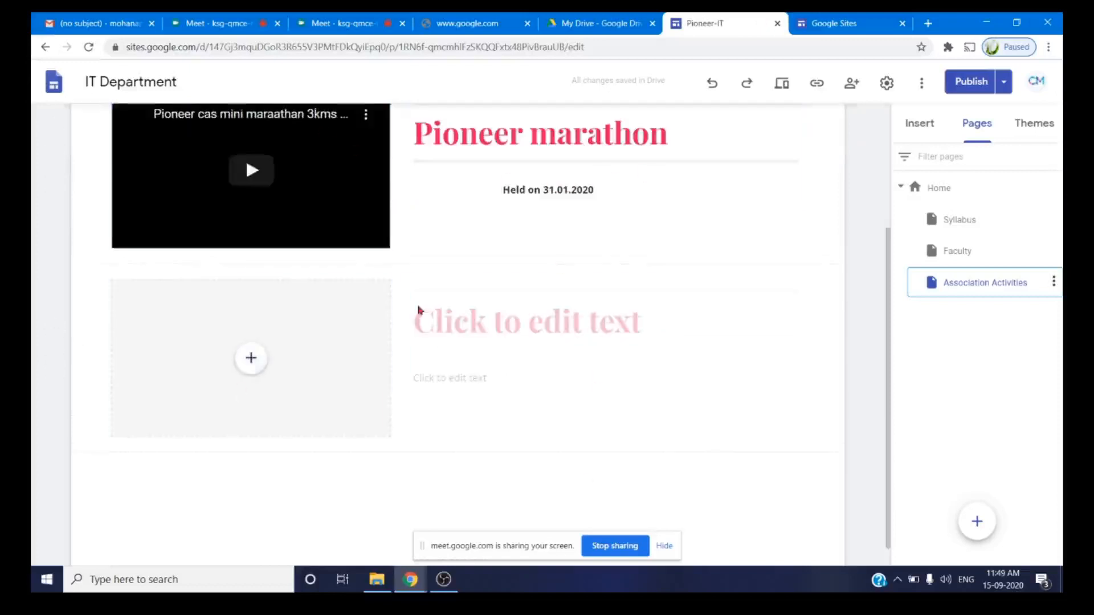
{"action": "scroll", "coordinate": [419, 309], "scroll_direction": "up", "scroll_amount": 3}
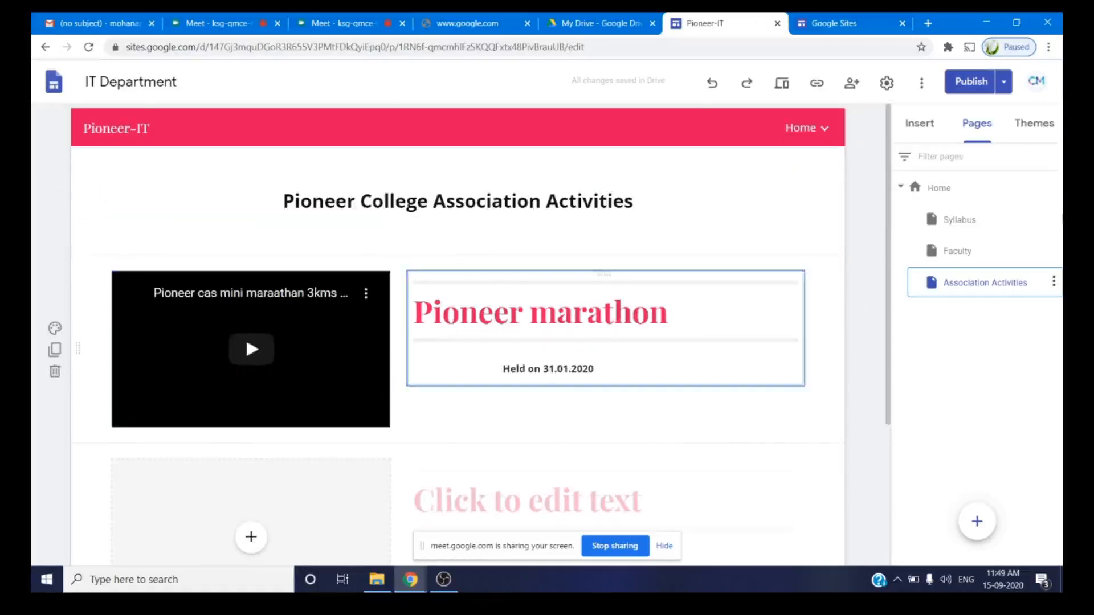
Preview the Association Activities page, play the embedded Pioneer marathon video and pause it.
{"action": "left_click", "coordinate": [914, 129]}
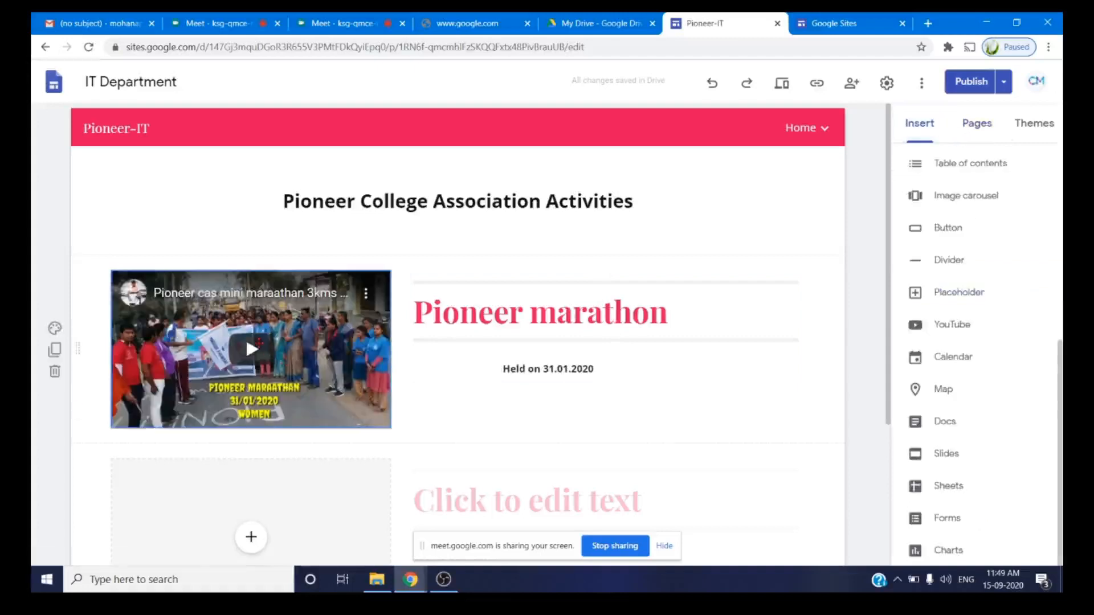
{"action": "left_click", "coordinate": [806, 129]}
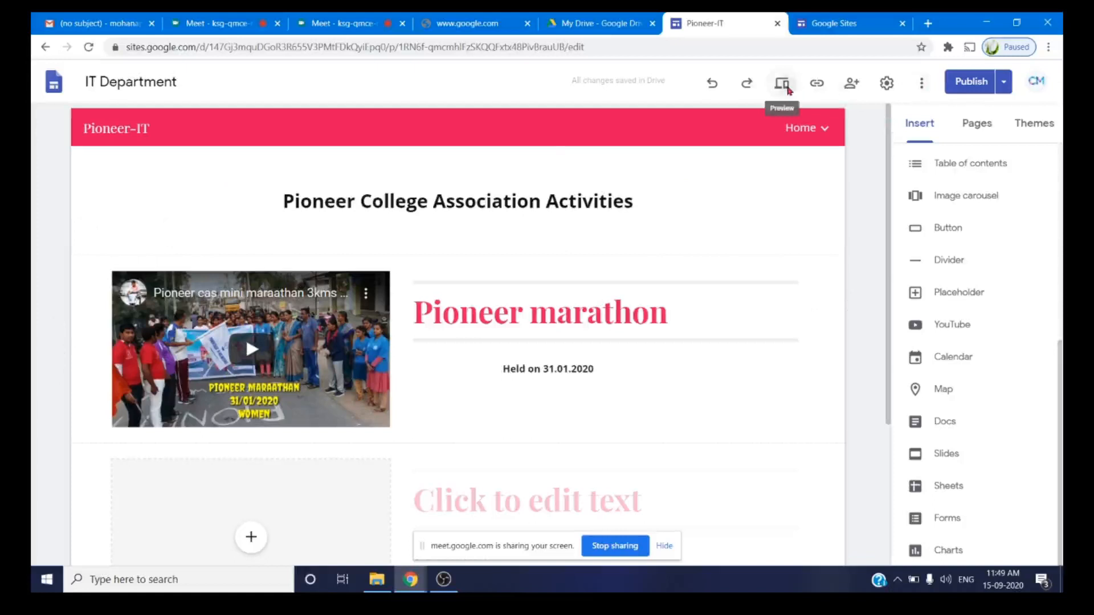
{"action": "left_click", "coordinate": [789, 89]}
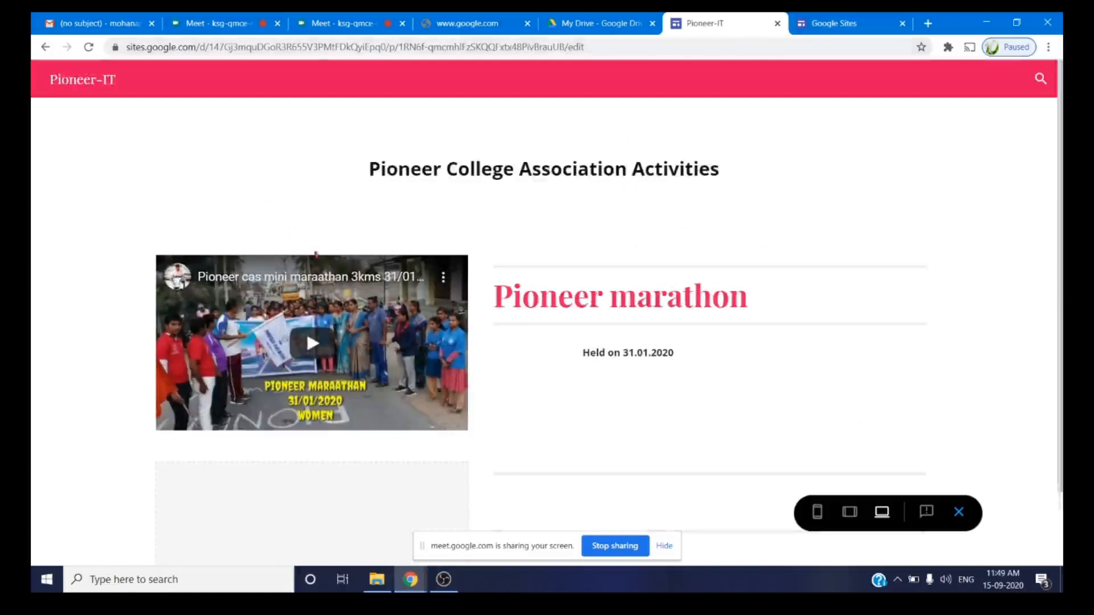
{"action": "left_click", "coordinate": [322, 347]}
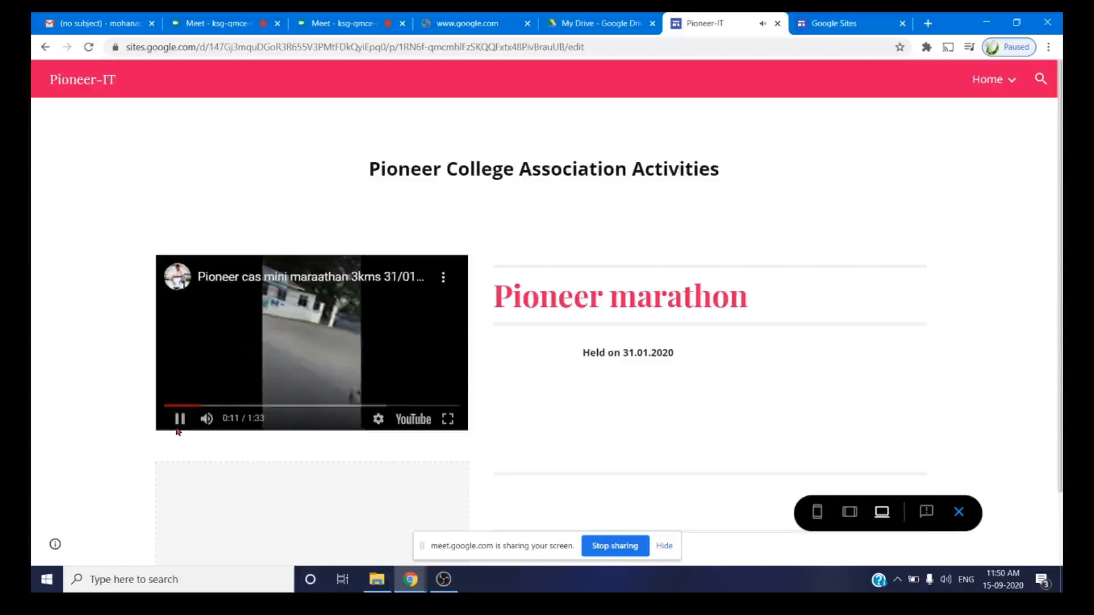
{"action": "left_click", "coordinate": [178, 429]}
{"action": "scroll", "coordinate": [643, 334], "scroll_direction": "down", "scroll_amount": 2}
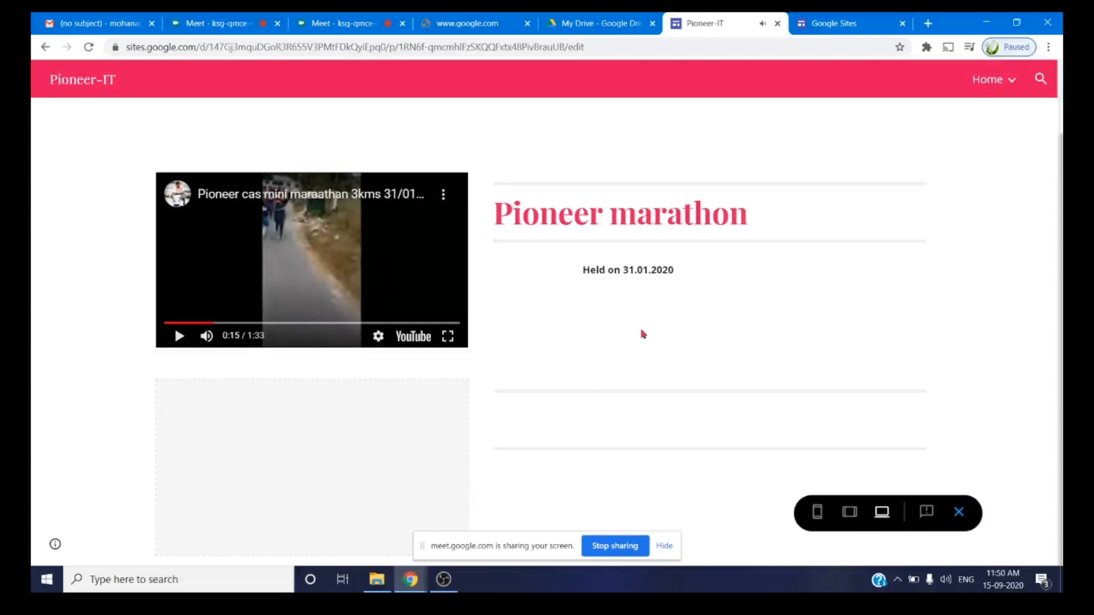
Switch to the new blank site and replace the placeholder page title with "Resume".
{"action": "left_click", "coordinate": [843, 23]}
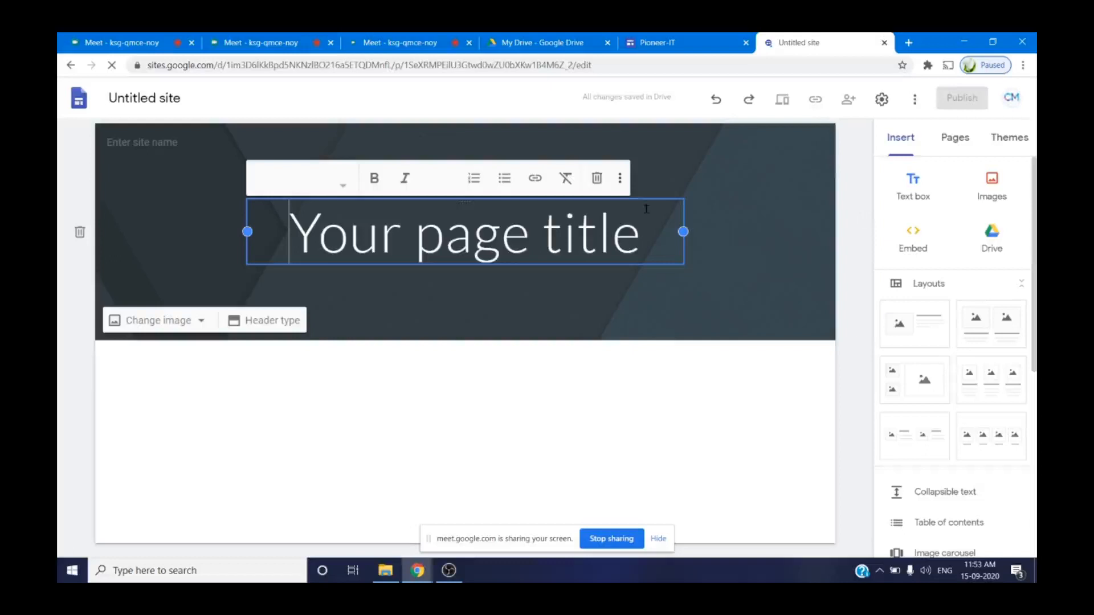
{"action": "left_click_drag", "start_coordinate": [349, 234], "coordinate": [239, 246]}
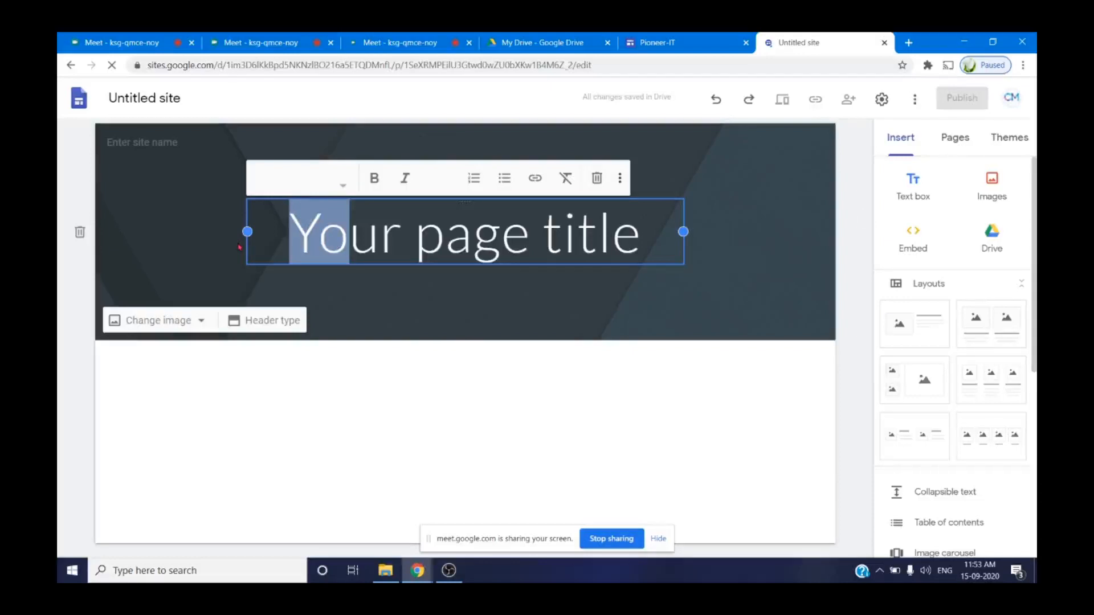
{"action": "type", "text": "Re"}
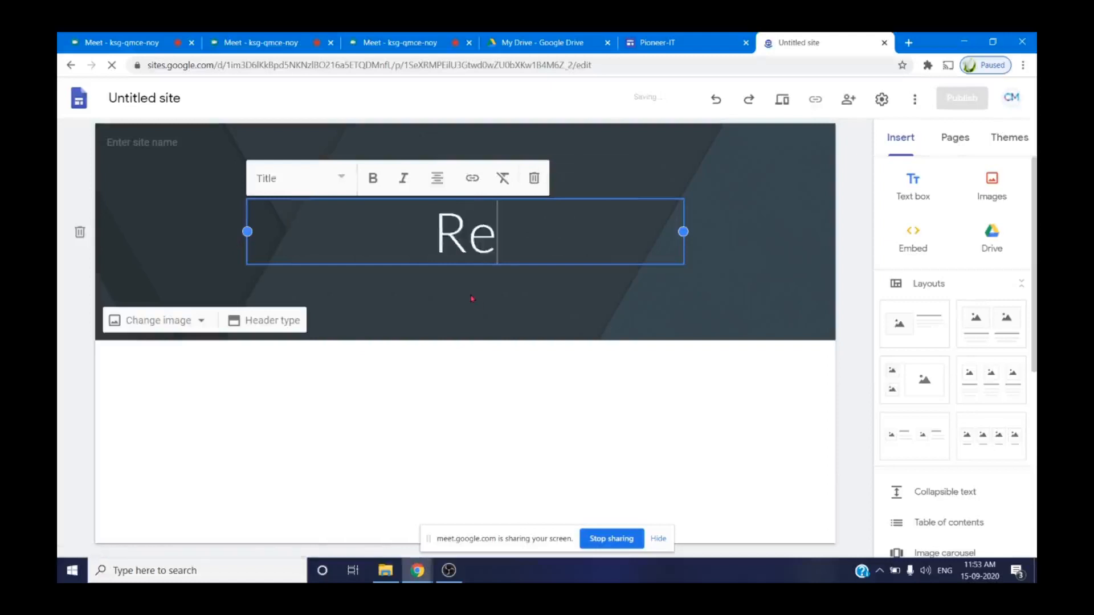
{"action": "type", "text": "s"}
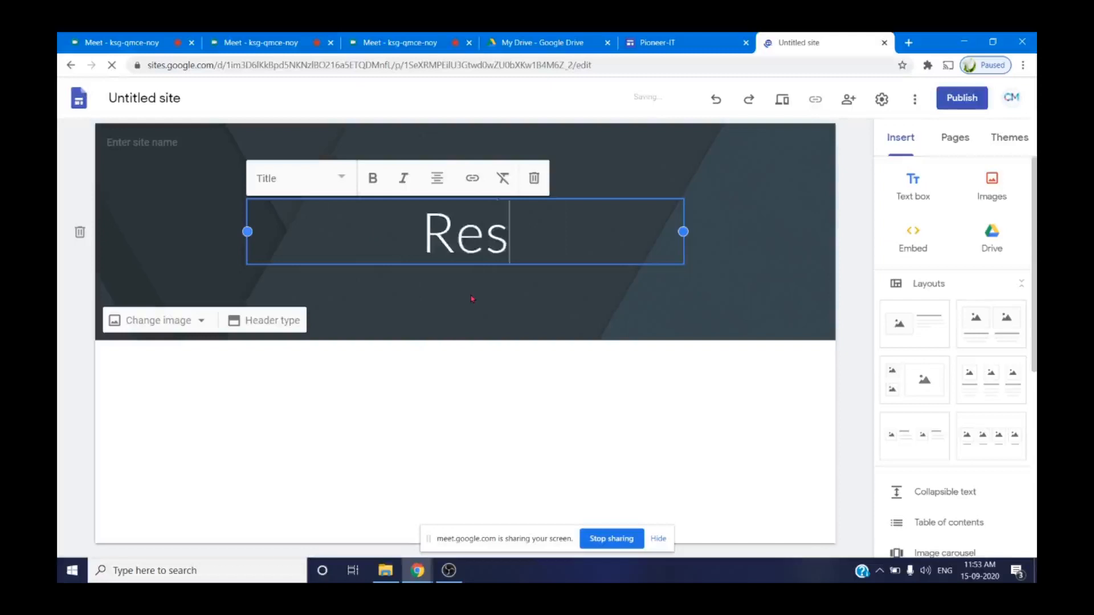
{"action": "type", "text": "ume"}
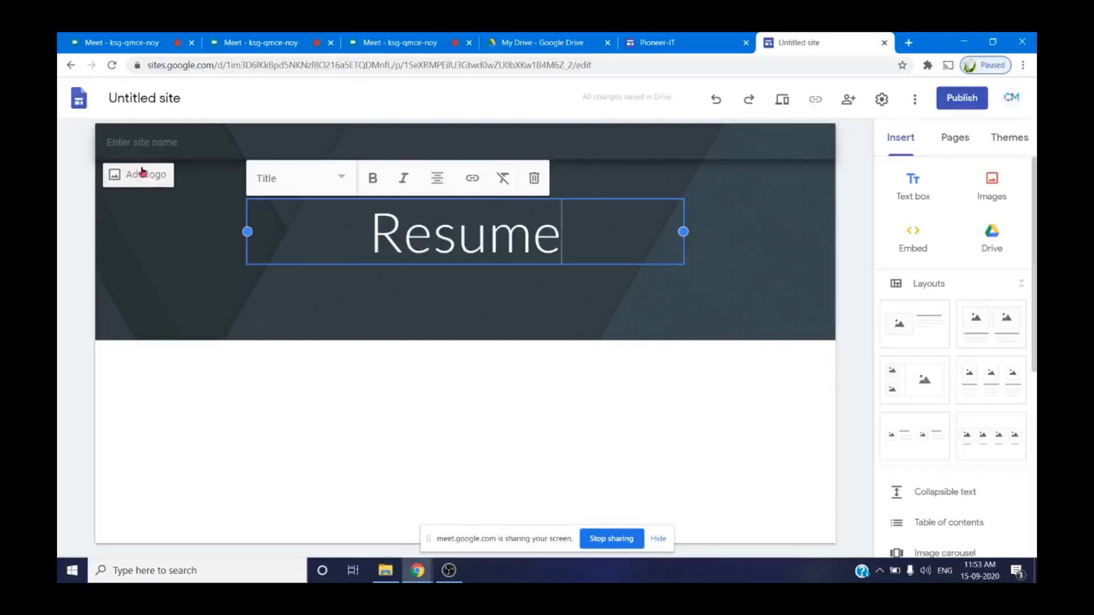
Add a text box below the header reading "Welcome ..This is my resume".
{"action": "left_click", "coordinate": [913, 190]}
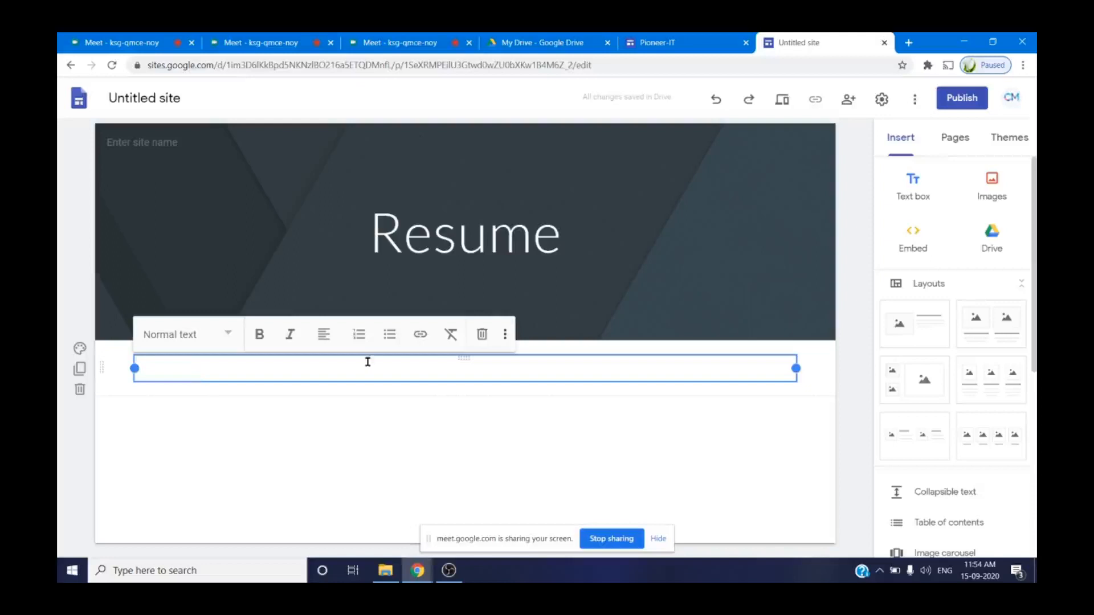
{"action": "type", "text": "Welcome ..This"}
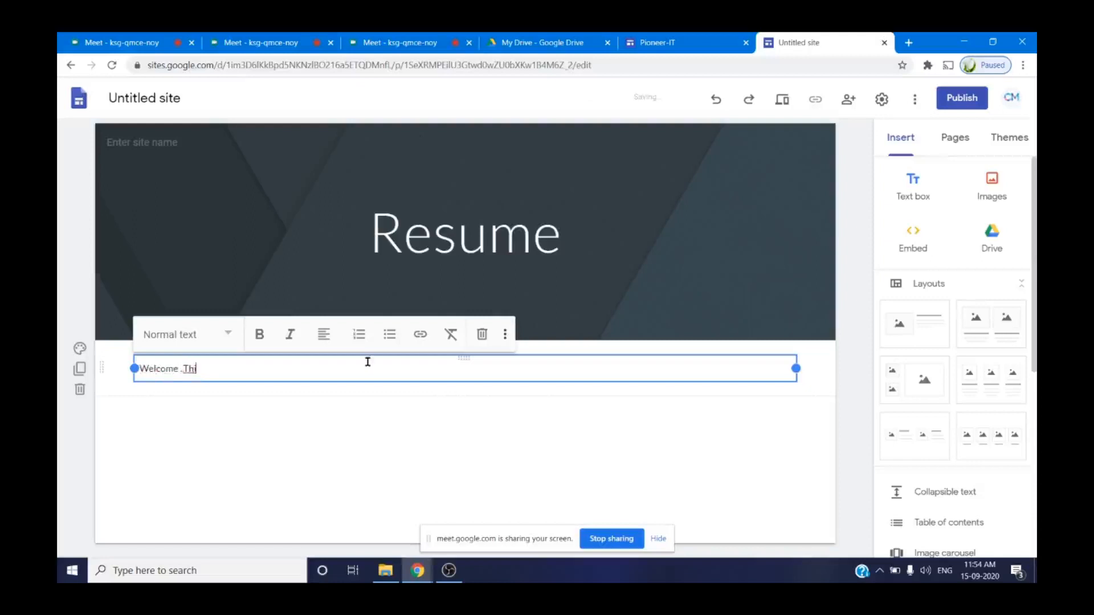
{"action": "type", "text": " is my re"}
{"action": "type", "text": "sume"}
{"action": "left_click", "coordinate": [992, 204]}
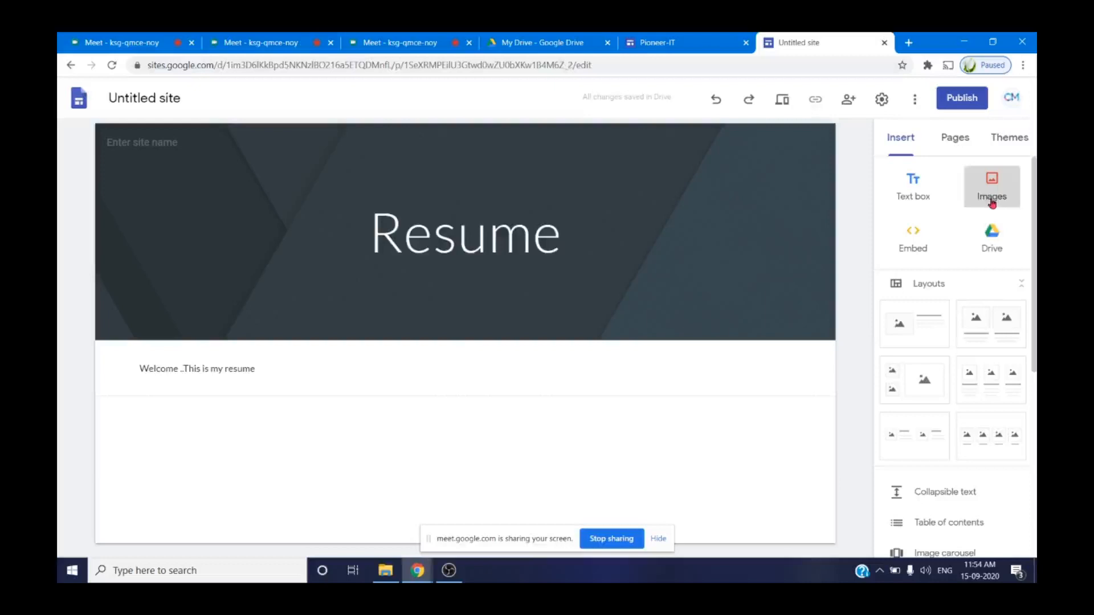
{"action": "left_click", "coordinate": [993, 203]}
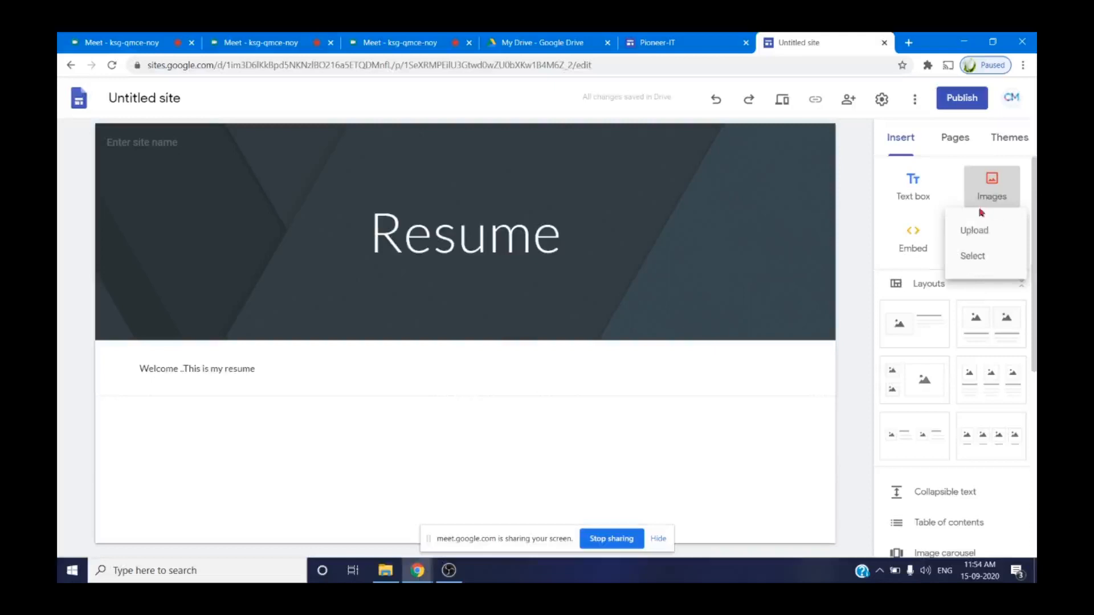
{"action": "left_click", "coordinate": [978, 231]}
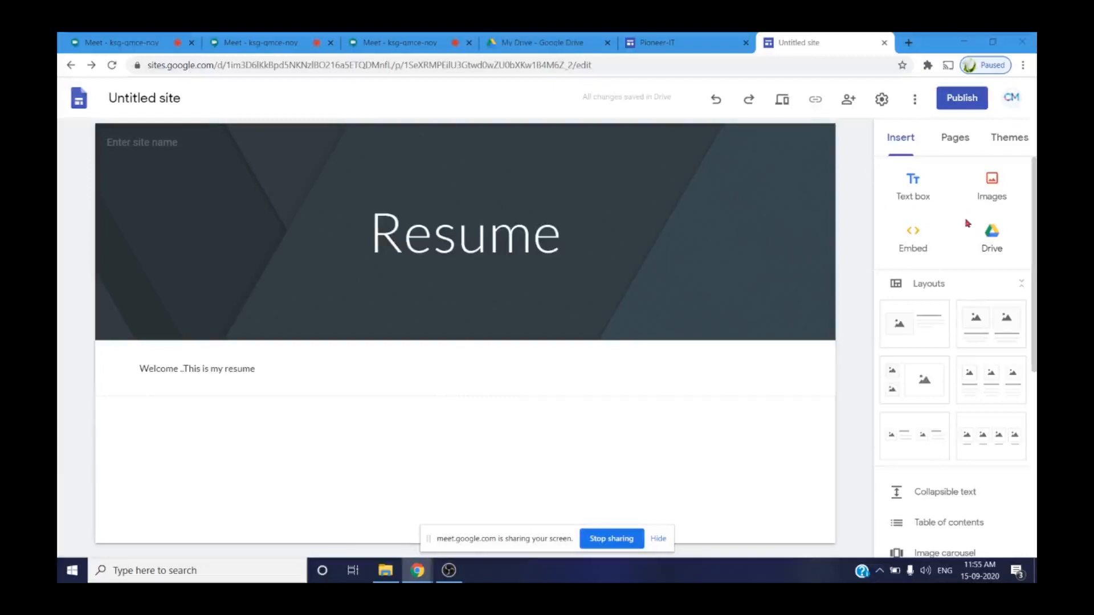
{"action": "left_click", "coordinate": [994, 238]}
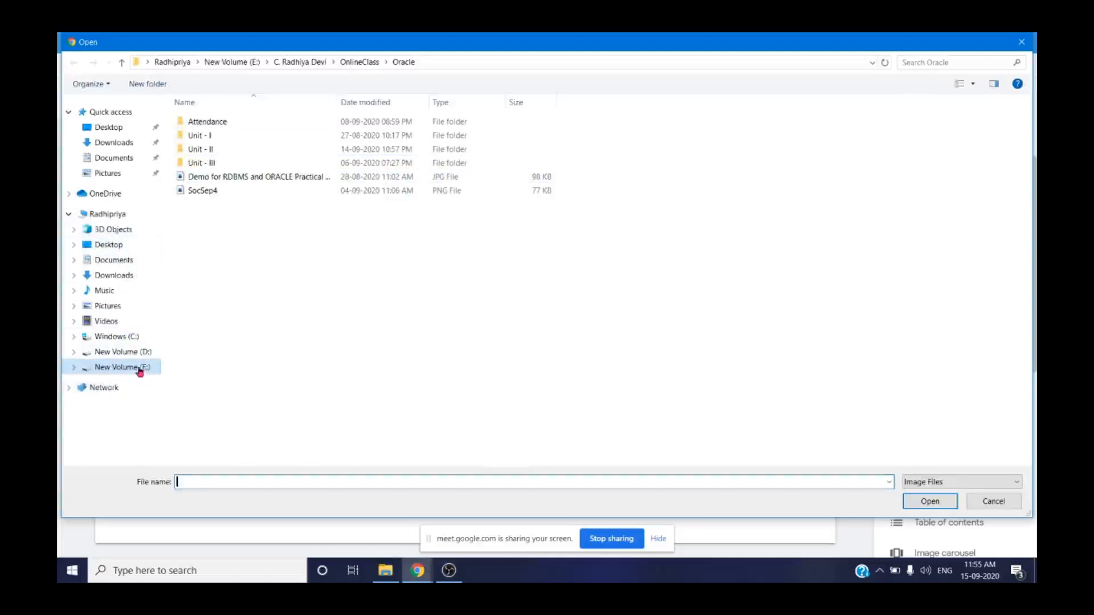
{"action": "left_click", "coordinate": [98, 369]}
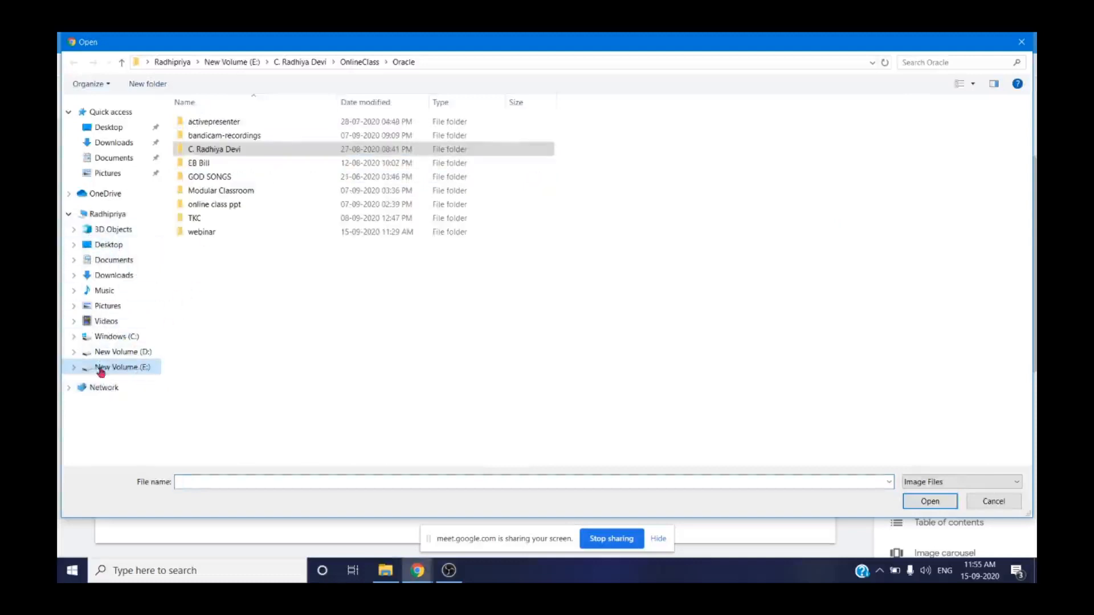
{"action": "double_click", "coordinate": [224, 235]}
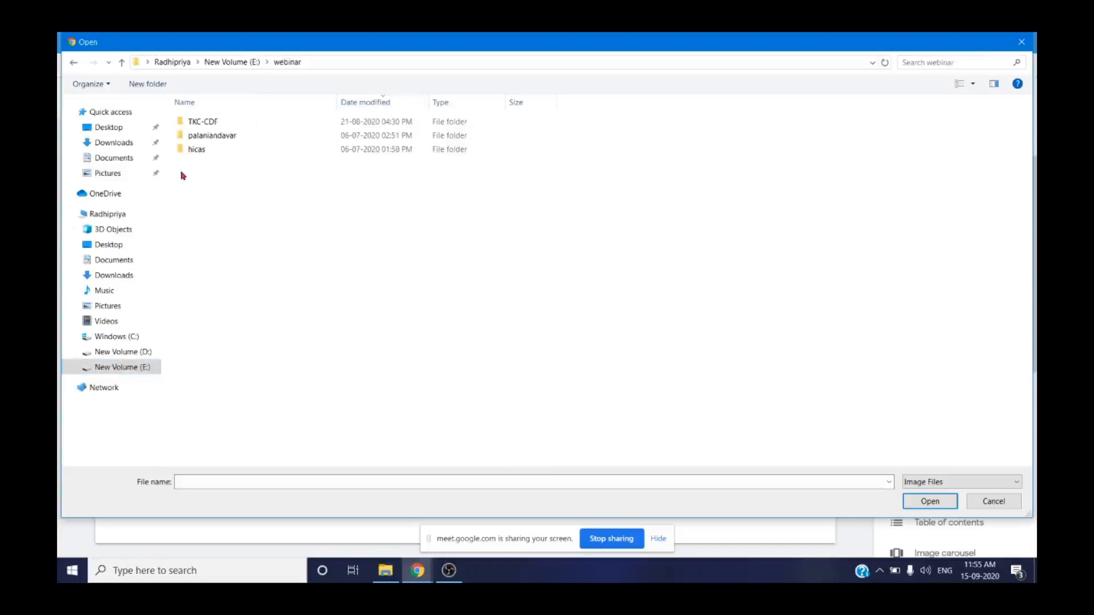
{"action": "left_click", "coordinate": [226, 128]}
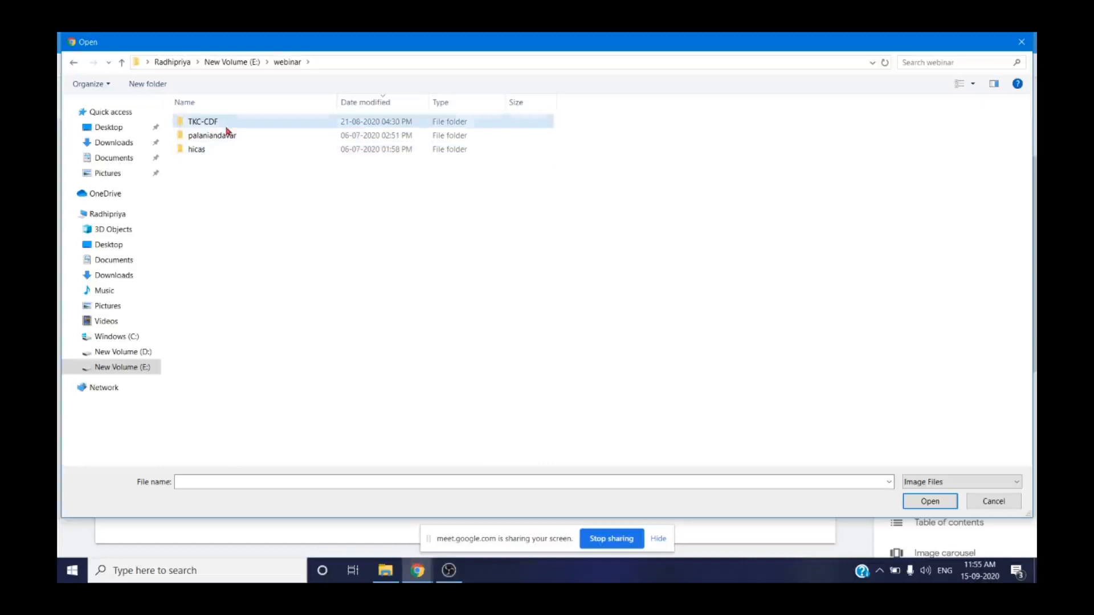
{"action": "double_click", "coordinate": [227, 128]}
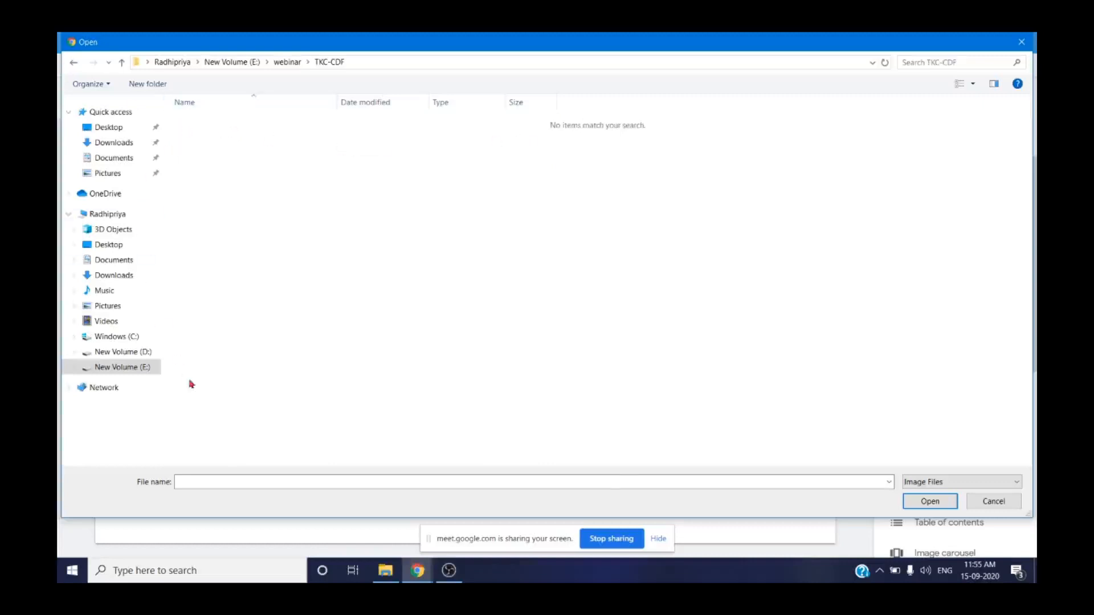
{"action": "left_click", "coordinate": [1005, 506]}
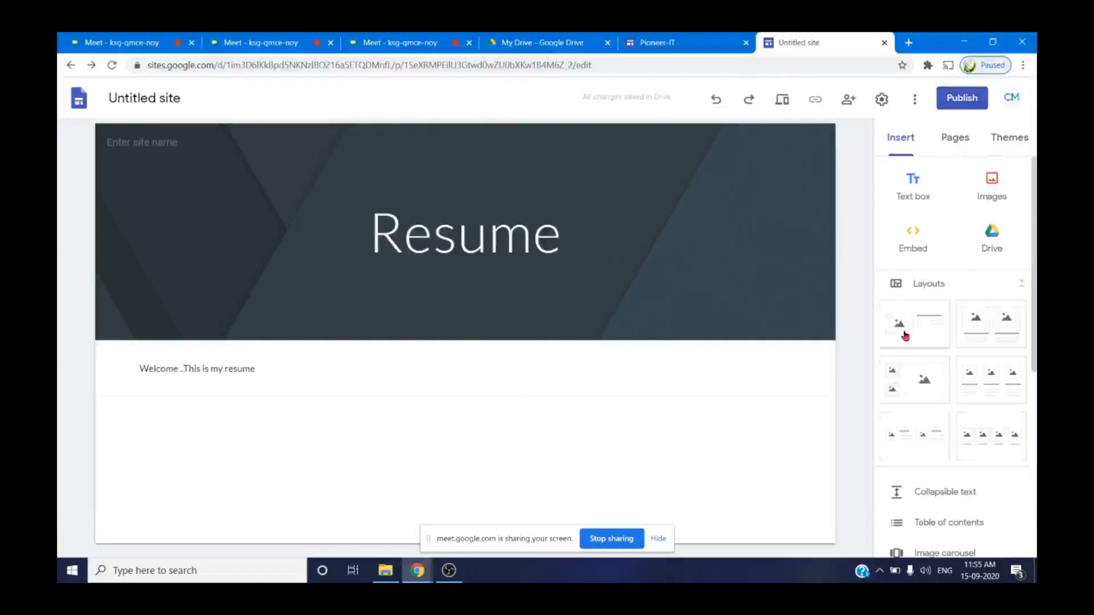
Insert a divider below the welcome text.
{"action": "scroll", "coordinate": [940, 370], "scroll_direction": "down", "scroll_amount": 3}
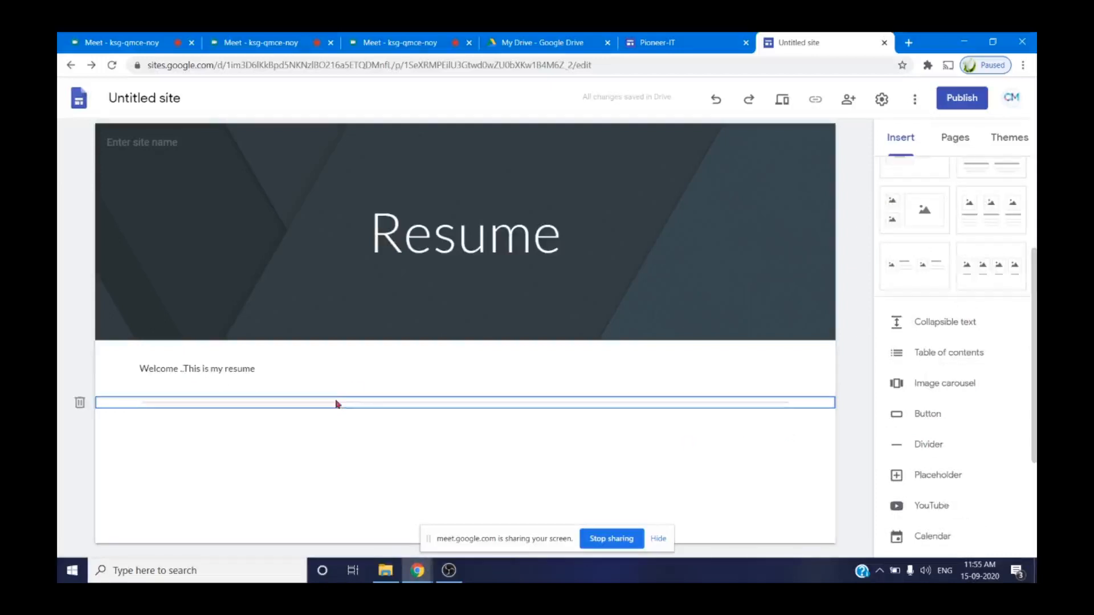
{"action": "left_click", "coordinate": [334, 439]}
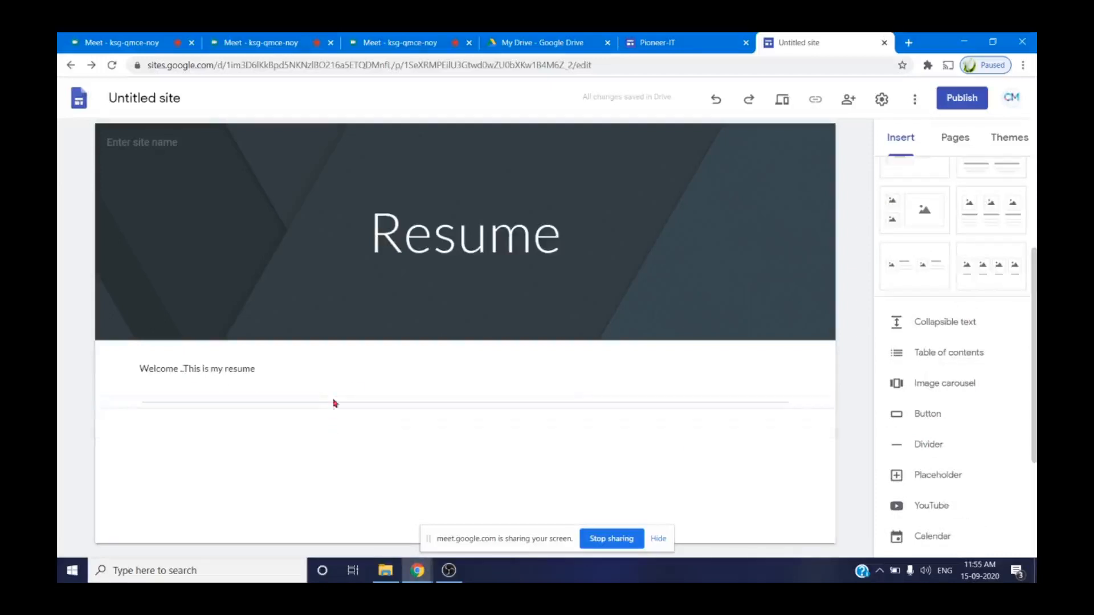
{"action": "left_click", "coordinate": [368, 366]}
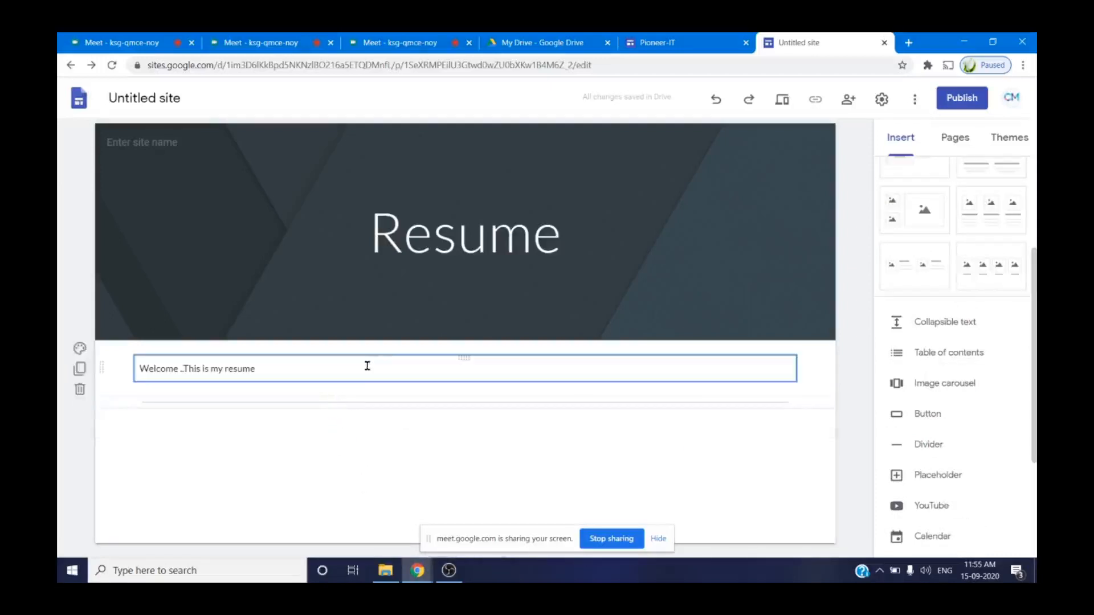
Search YouTube for "pioneer arts and science" and insert the video "Pioneer cas mini maraathan 3kms 31/01/2020.at nayakkan palayam" below the divider.
{"action": "left_click", "coordinate": [915, 506]}
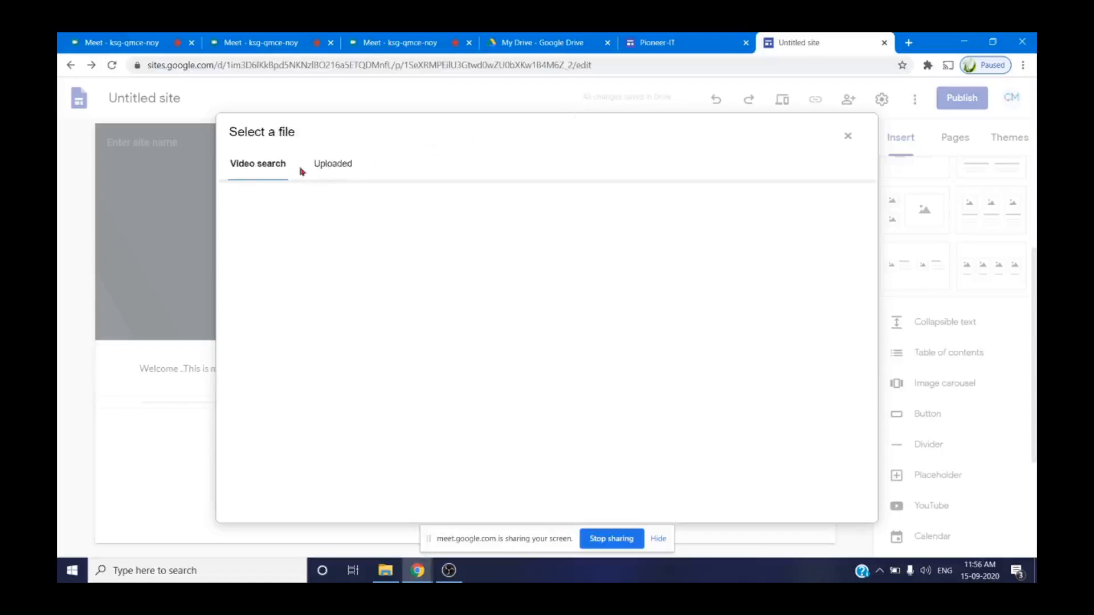
{"action": "left_click", "coordinate": [320, 163]}
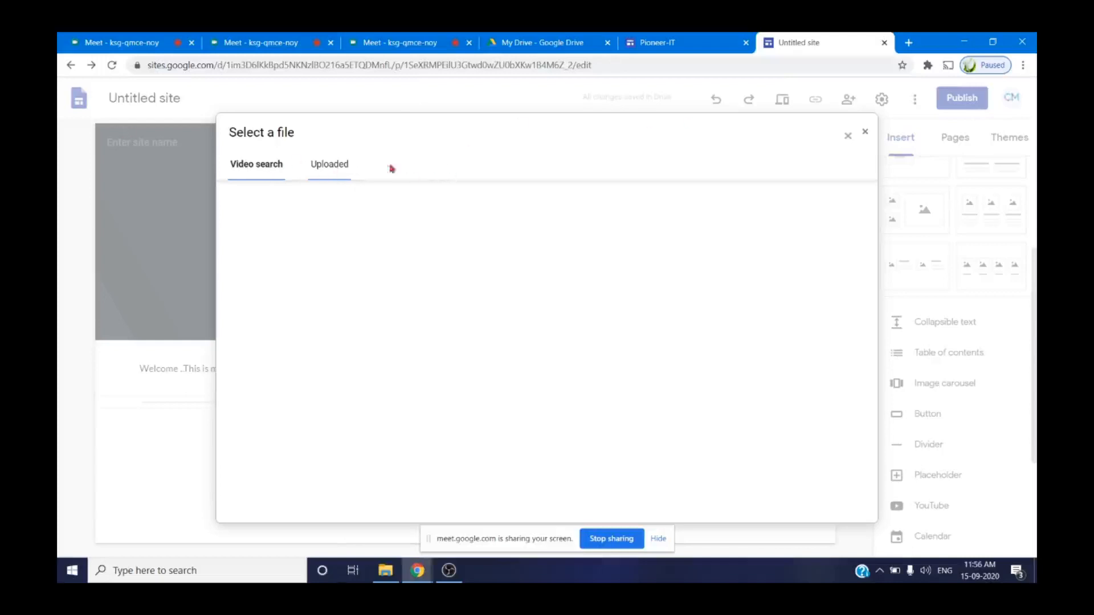
{"action": "left_click", "coordinate": [264, 169]}
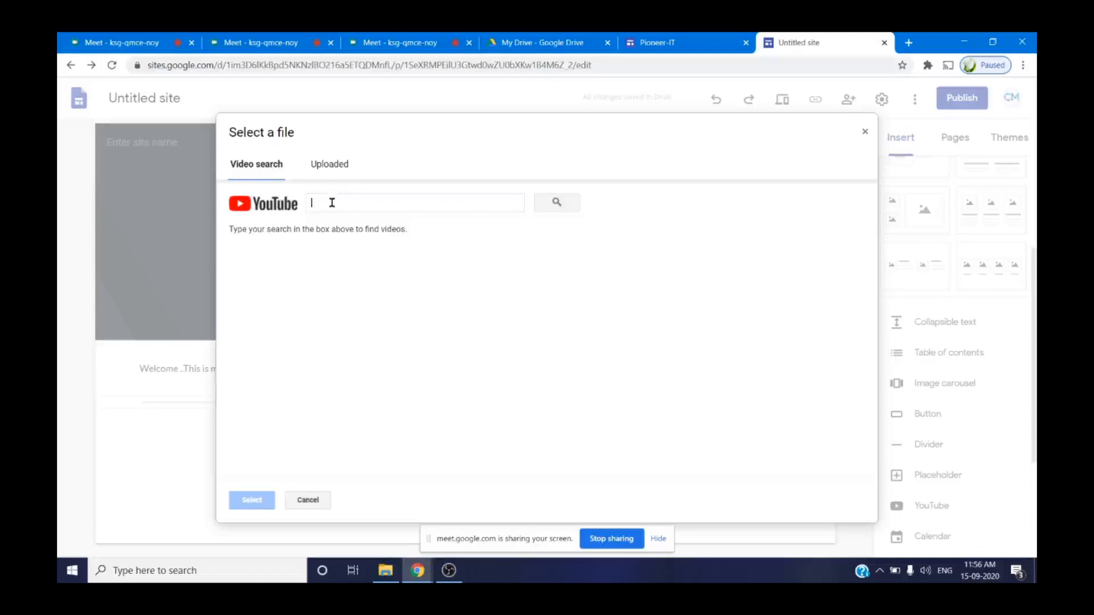
{"action": "type", "text": "pioneer"}
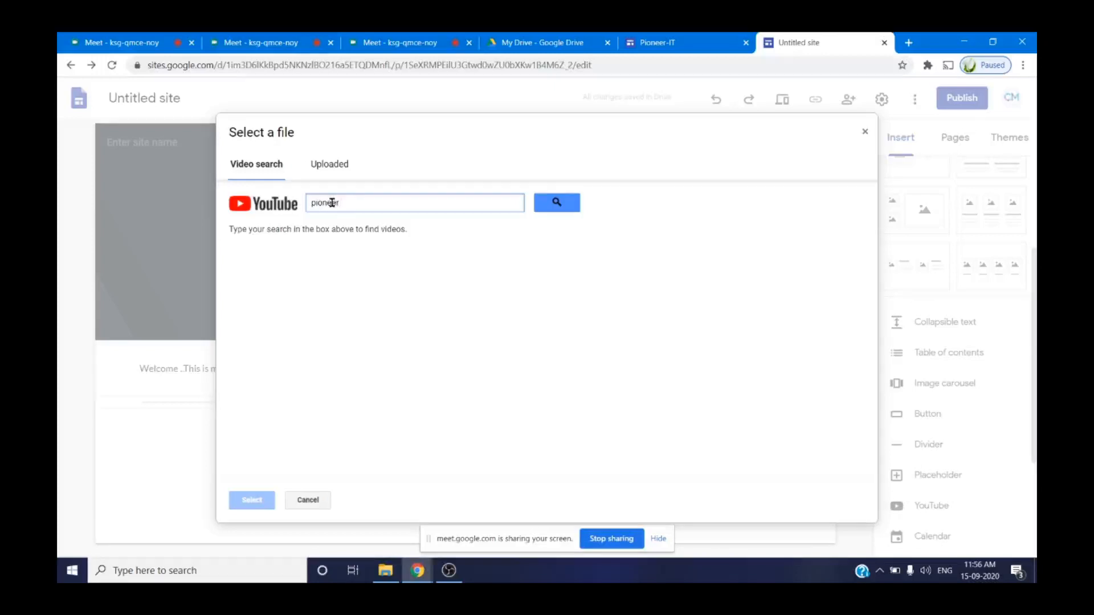
{"action": "type", "text": "arts and science"}
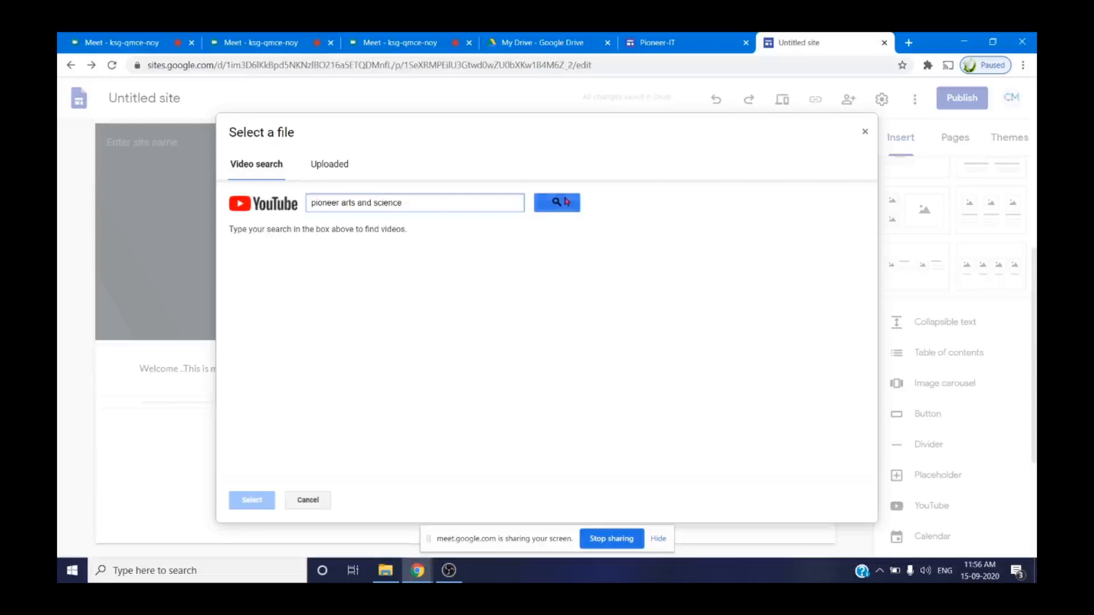
{"action": "left_click", "coordinate": [567, 201]}
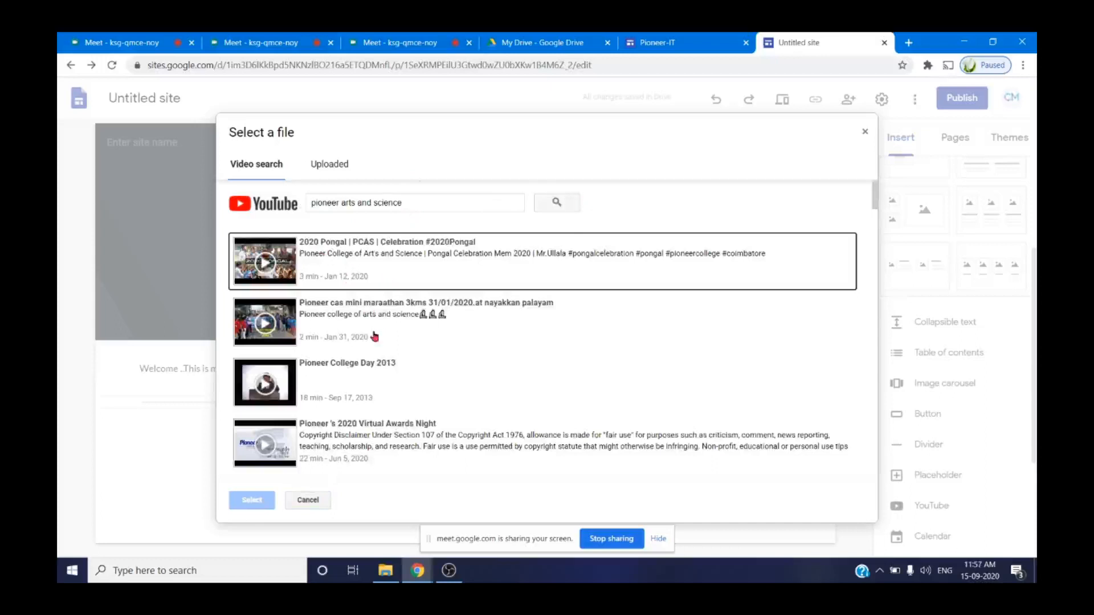
{"action": "left_click", "coordinate": [372, 319]}
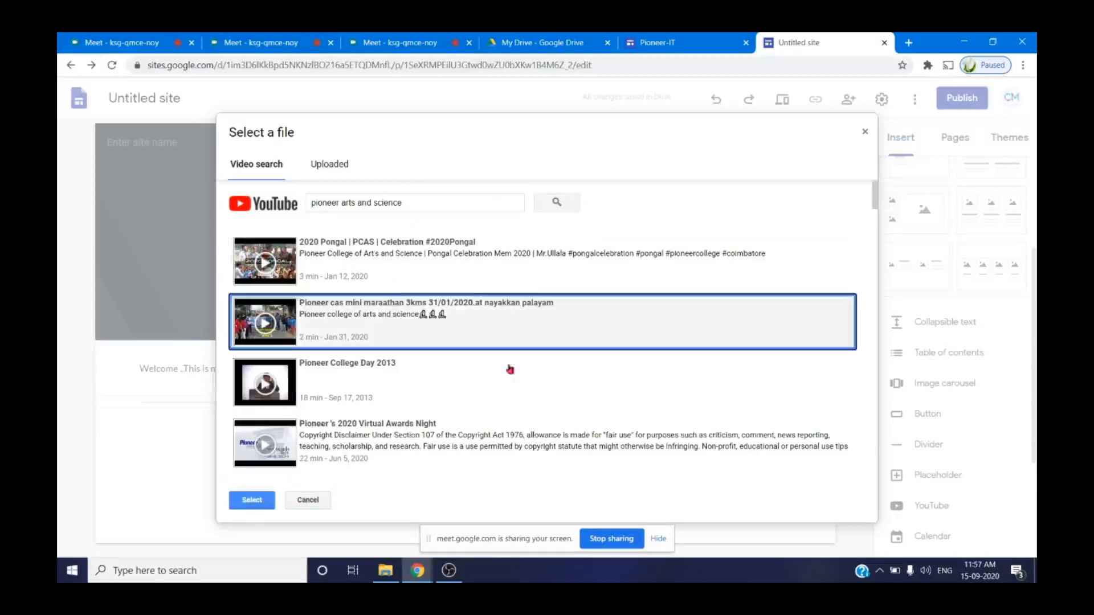
{"action": "left_click", "coordinate": [242, 502]}
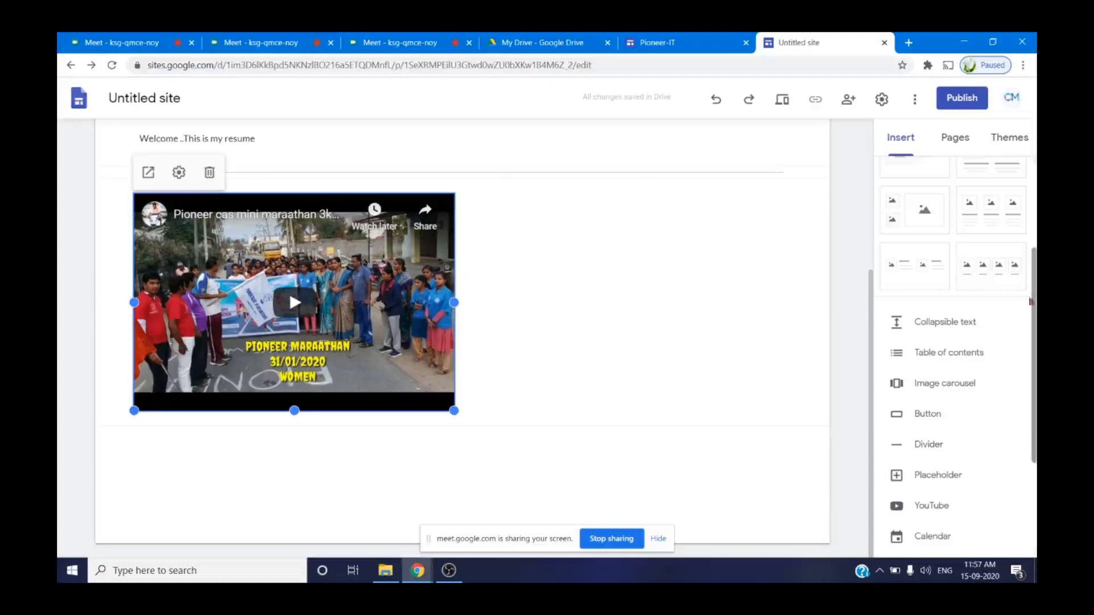
Duplicate the Home page under the name "Copy of Home".
{"action": "scroll", "coordinate": [934, 502], "scroll_direction": "down", "scroll_amount": 3}
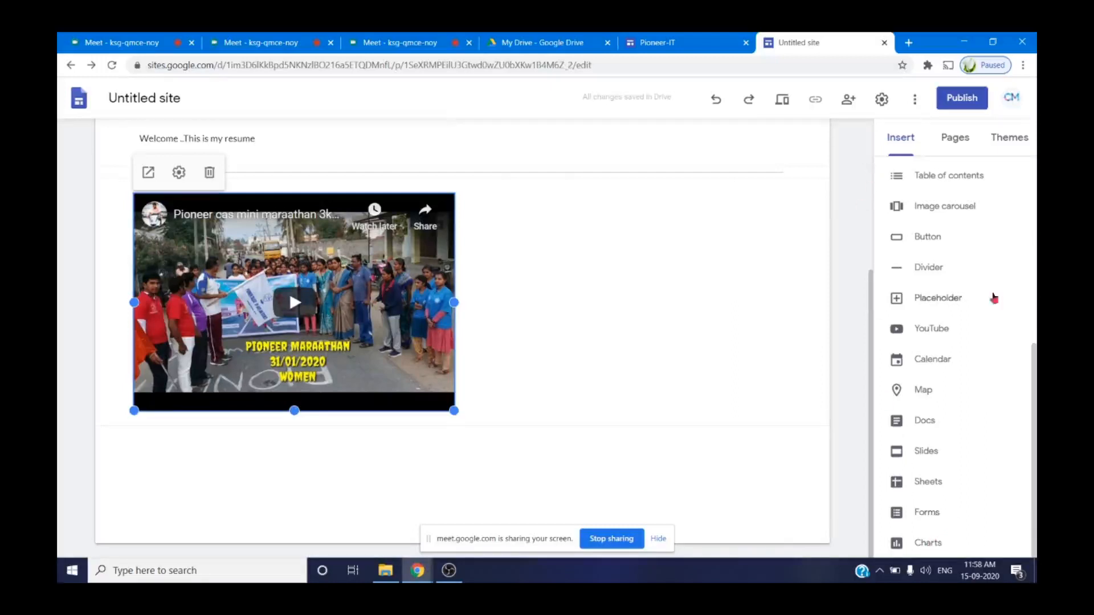
{"action": "left_click", "coordinate": [962, 146]}
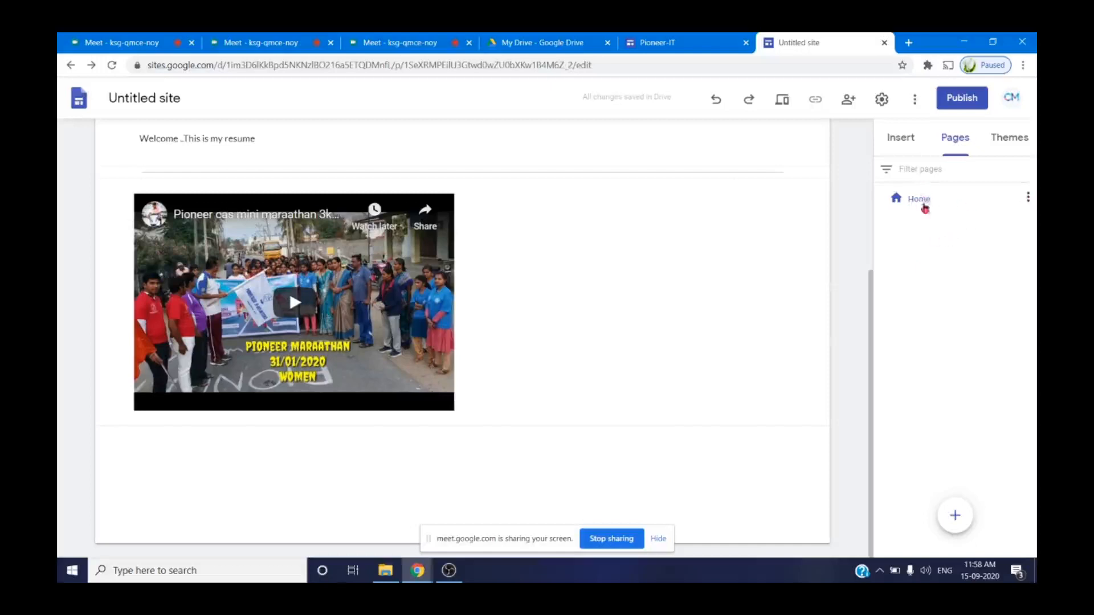
{"action": "left_click", "coordinate": [897, 200]}
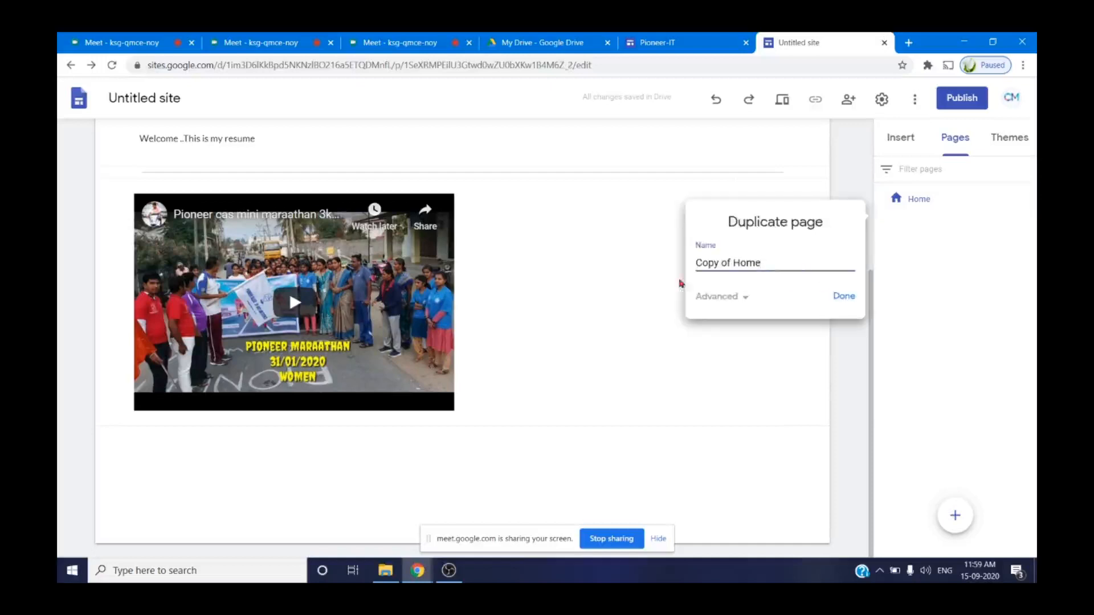
{"action": "key", "text": "ctrl+a"}
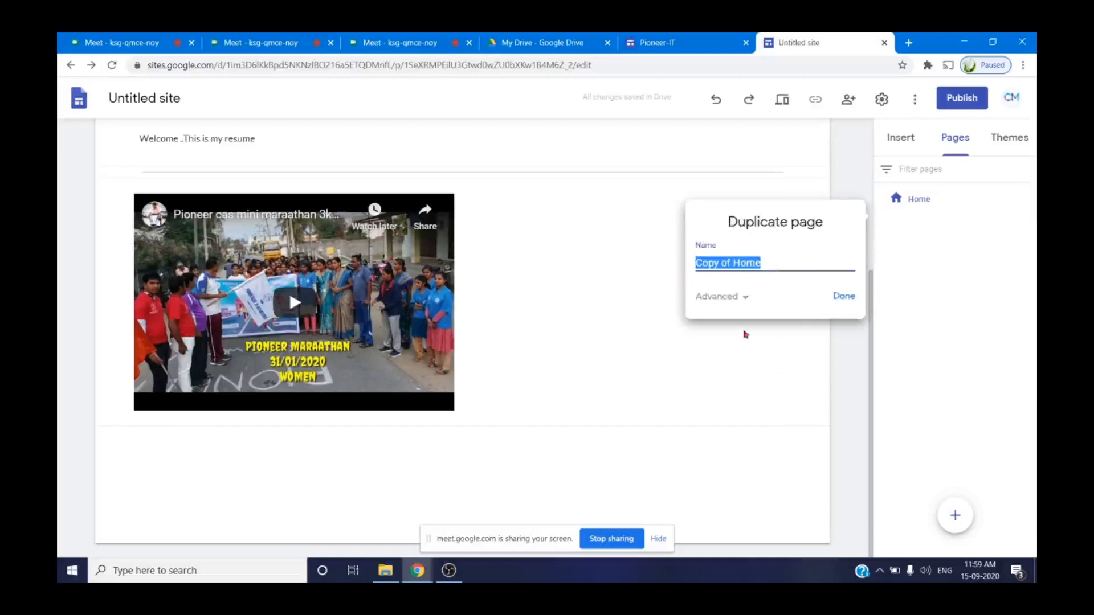
{"action": "left_click", "coordinate": [741, 401]}
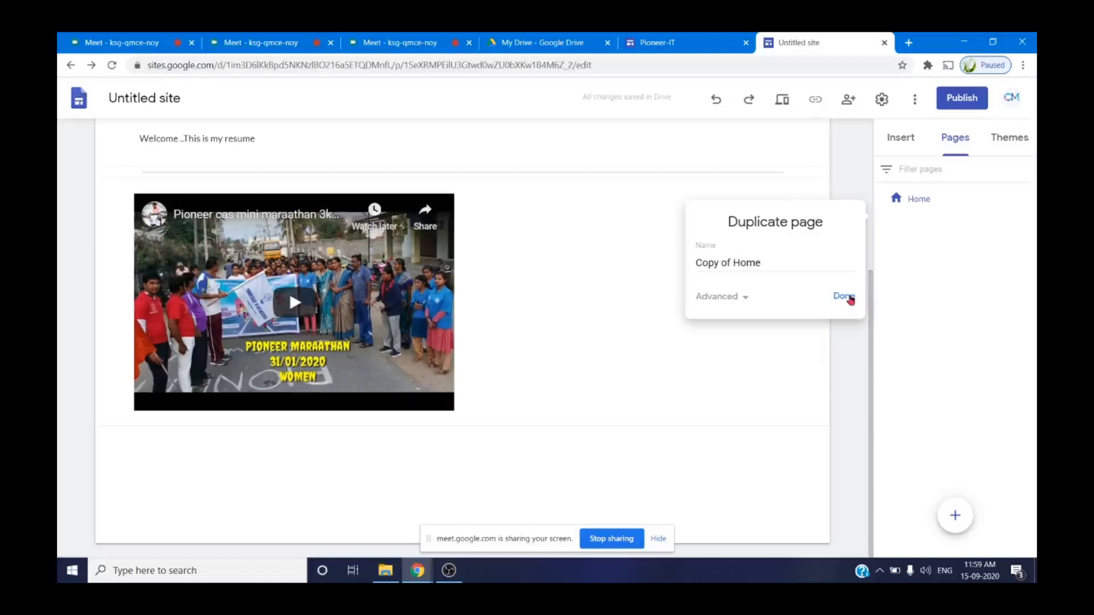
{"action": "left_click", "coordinate": [849, 298]}
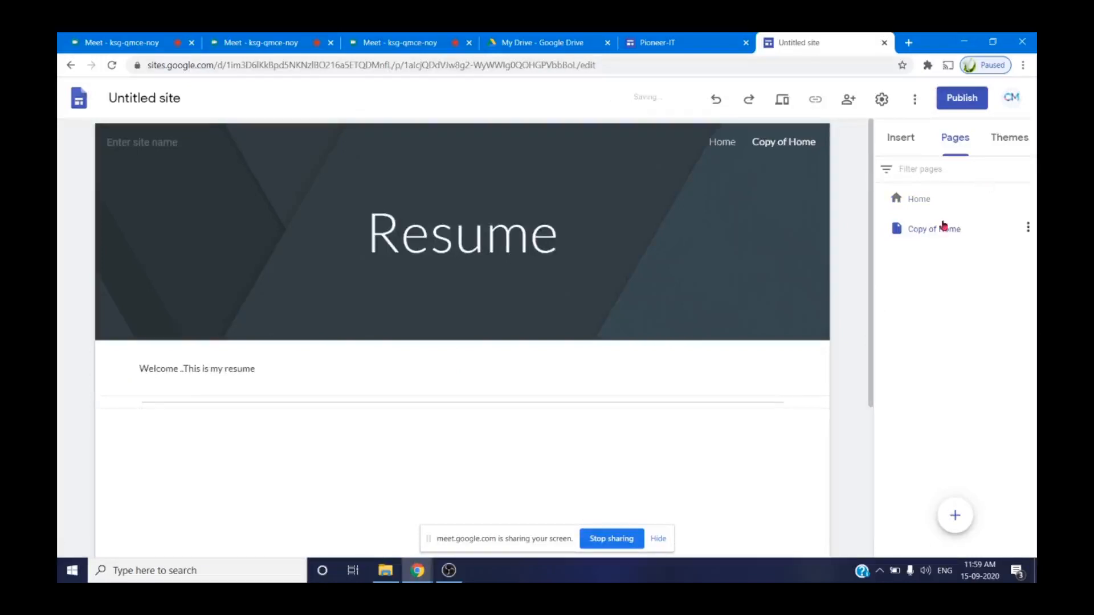
Add a new page named "Hobbies" to the site.
{"action": "mouse_move", "coordinate": [955, 516]}
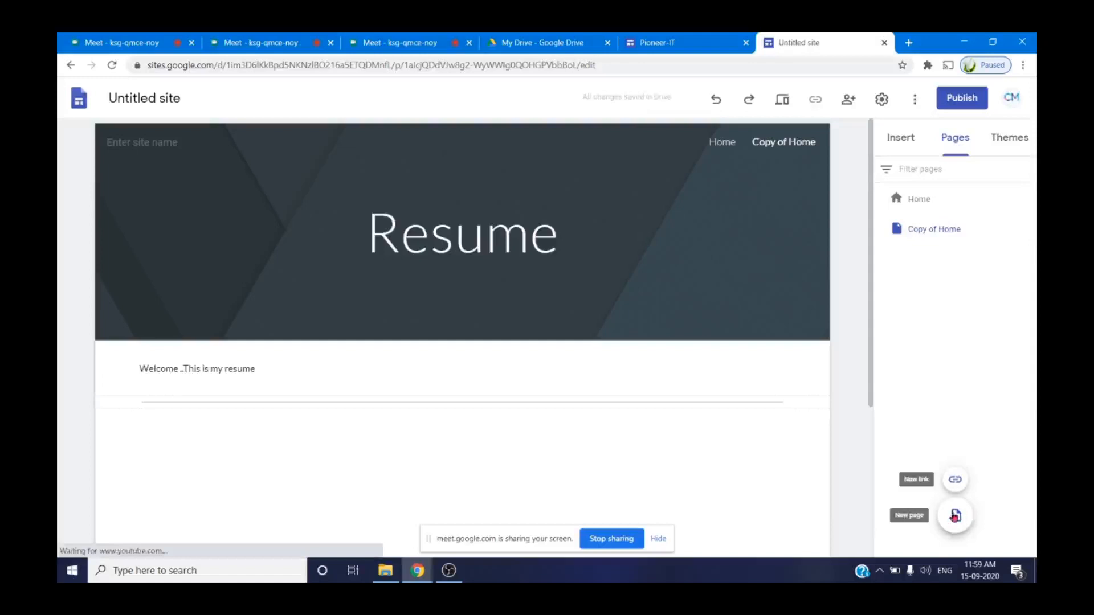
{"action": "left_click", "coordinate": [954, 517]}
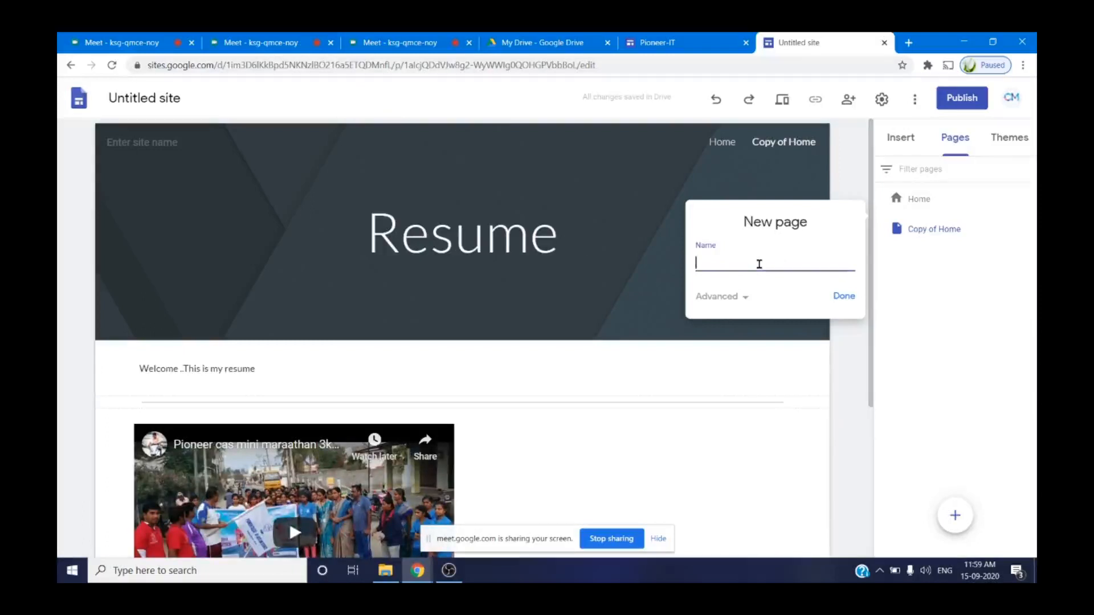
{"action": "type", "text": "Hobbies"}
{"action": "left_click", "coordinate": [845, 296]}
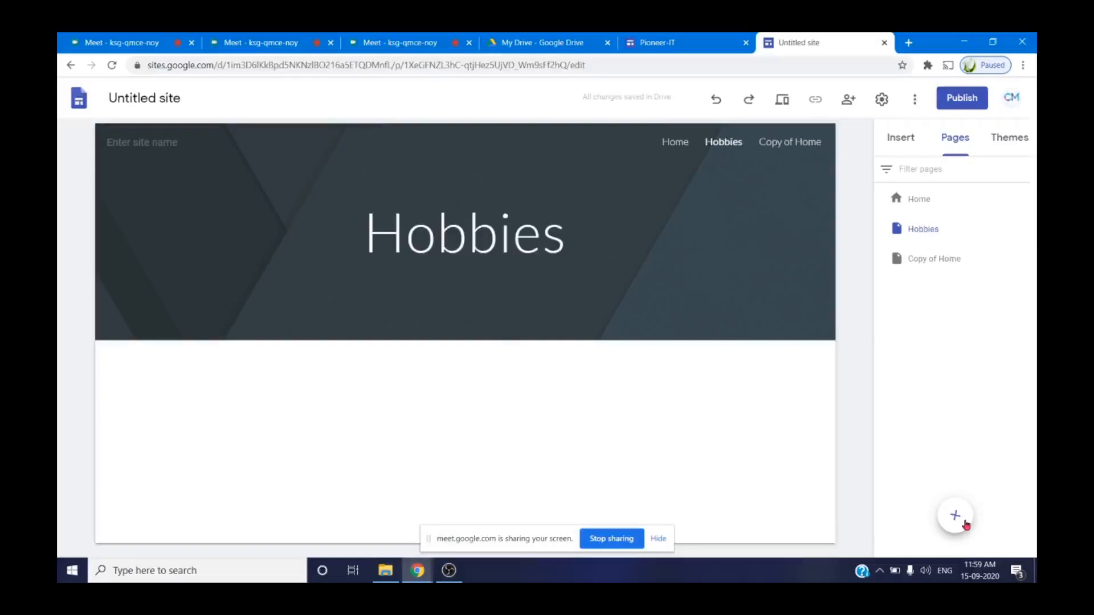
Add a new page named "Sports" to the site.
{"action": "mouse_move", "coordinate": [950, 523]}
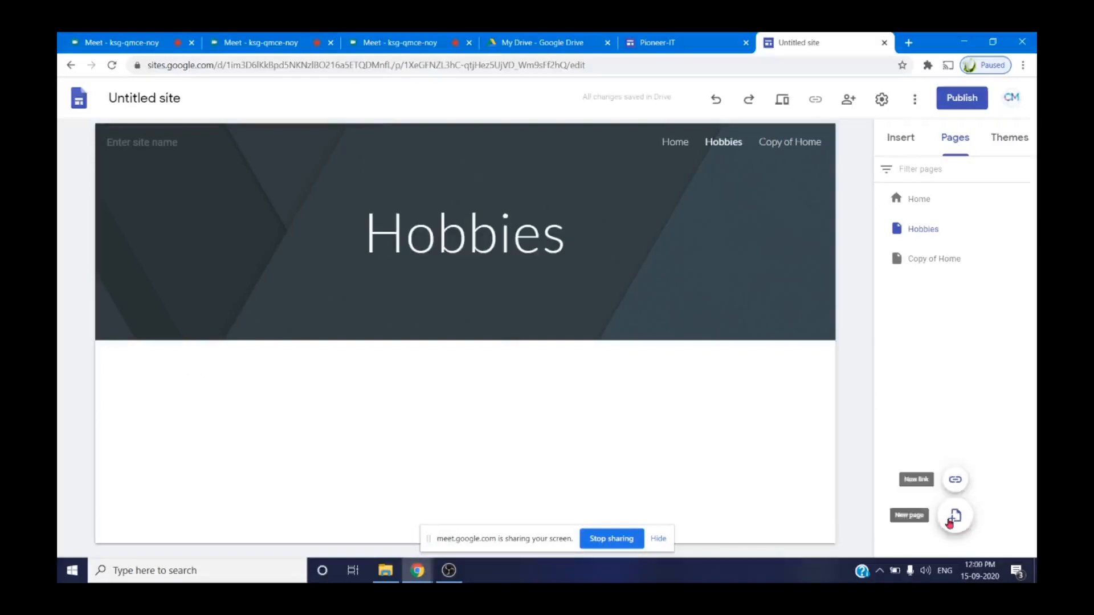
{"action": "left_click", "coordinate": [954, 516]}
{"action": "type", "text": "S"}
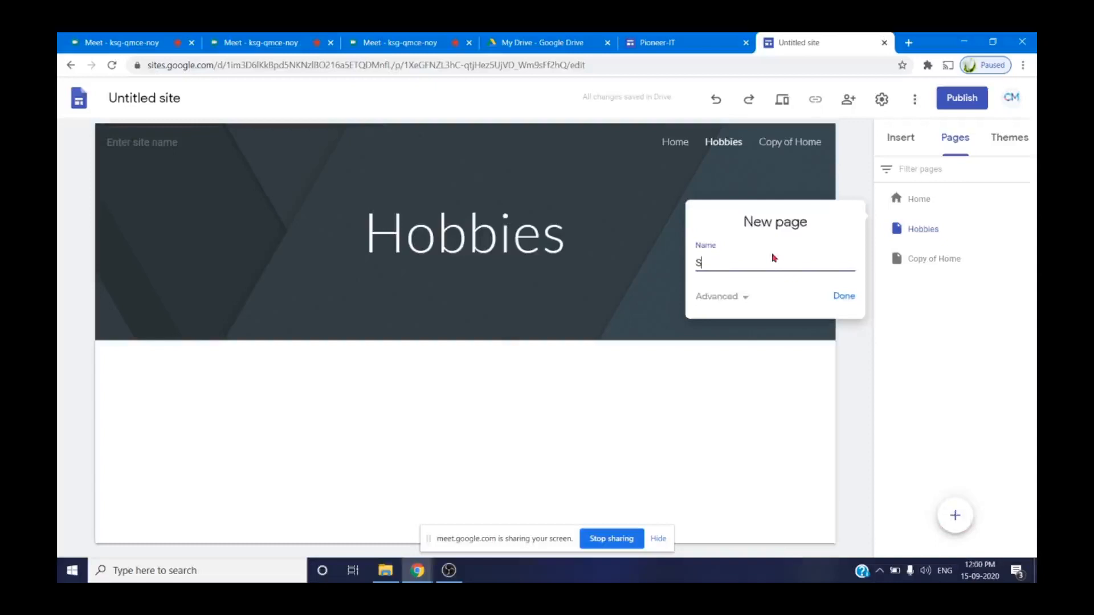
{"action": "type", "text": "ports"}
{"action": "left_click", "coordinate": [845, 298]}
Add a new page named "educational Qualification" to the site.
{"action": "mouse_move", "coordinate": [966, 520]}
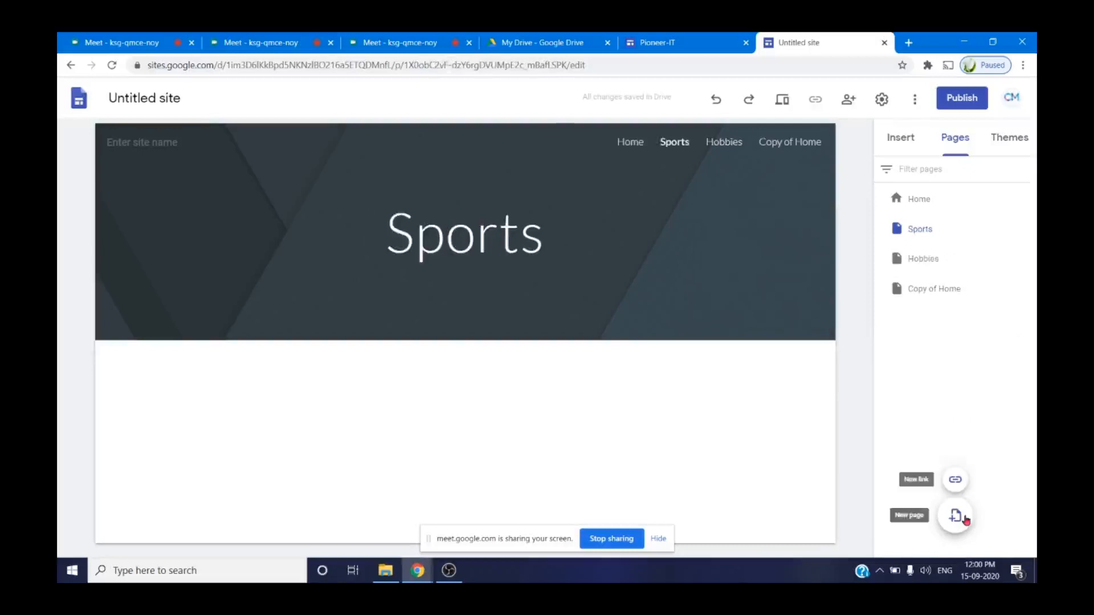
{"action": "left_click", "coordinate": [955, 516]}
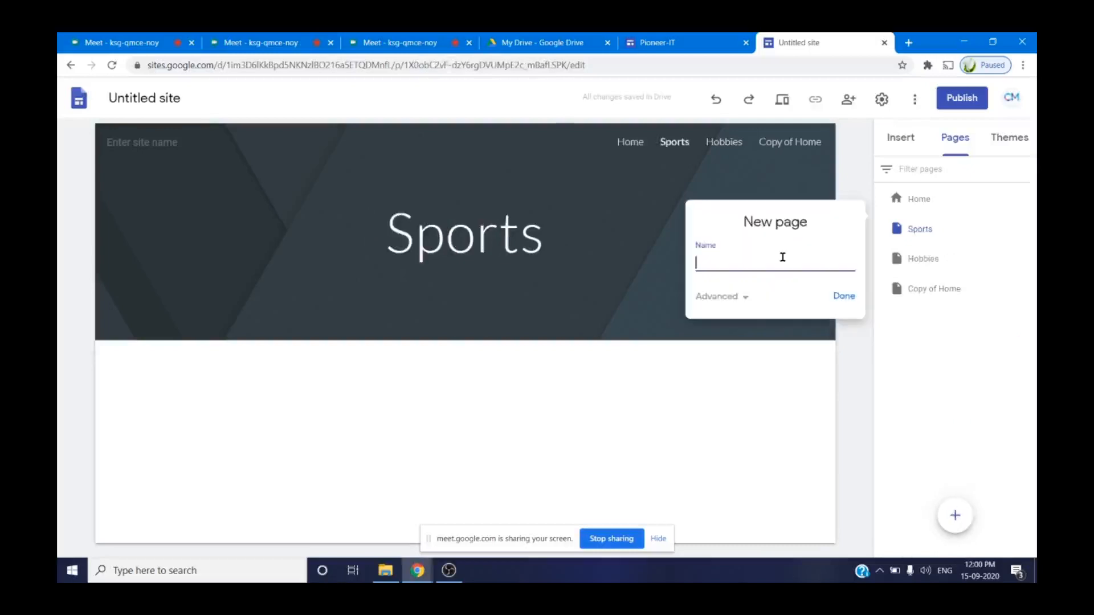
{"action": "type", "text": "educational Qualification"}
{"action": "left_click", "coordinate": [855, 300]}
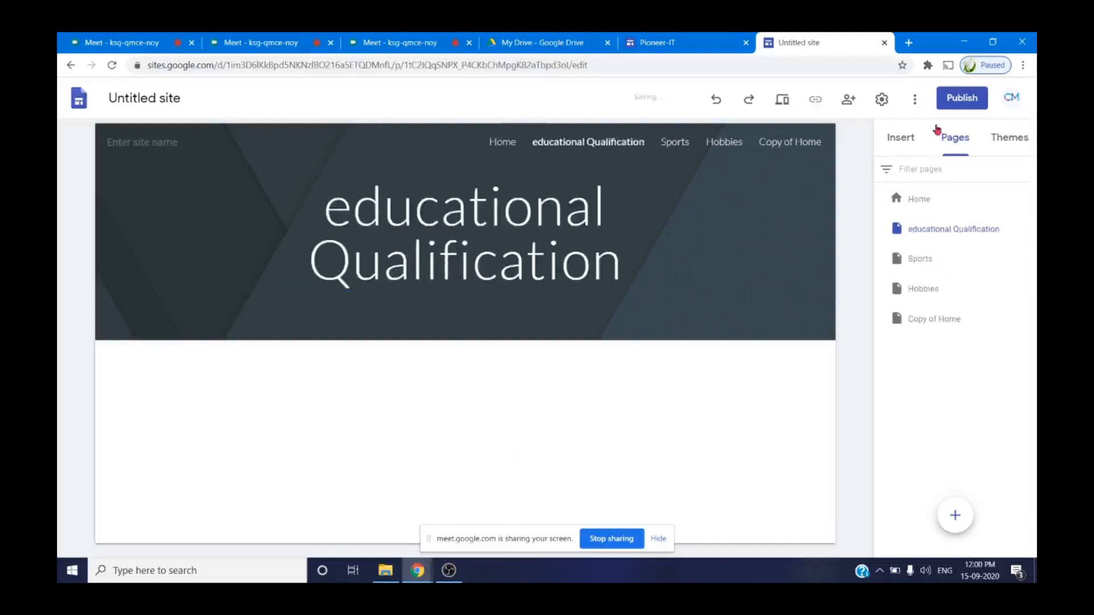
Insert the single image-and-text layout on the educational Qualification page and enter "I completed my UG in Pioneer arts college in 2020" as its body text.
{"action": "left_click", "coordinate": [901, 137]}
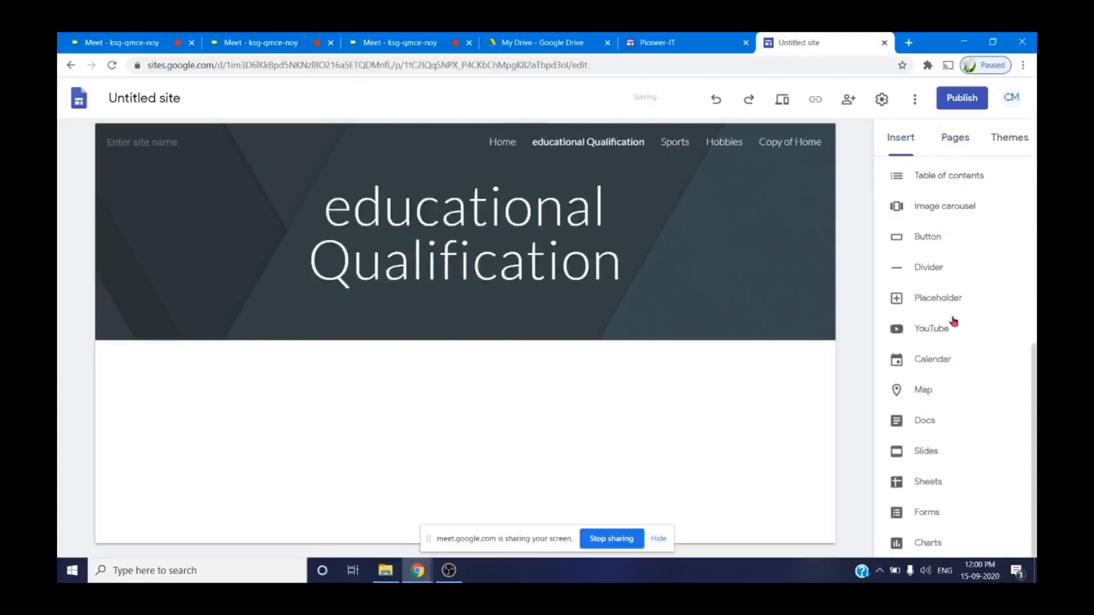
{"action": "scroll", "coordinate": [955, 310], "scroll_direction": "up", "scroll_amount": 5}
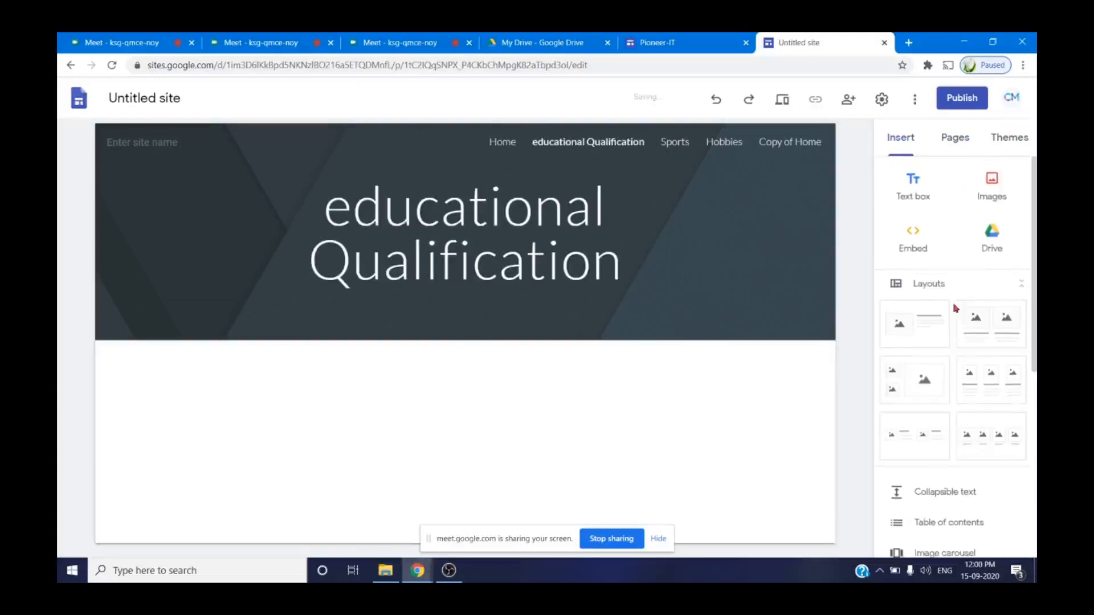
{"action": "left_click", "coordinate": [930, 327]}
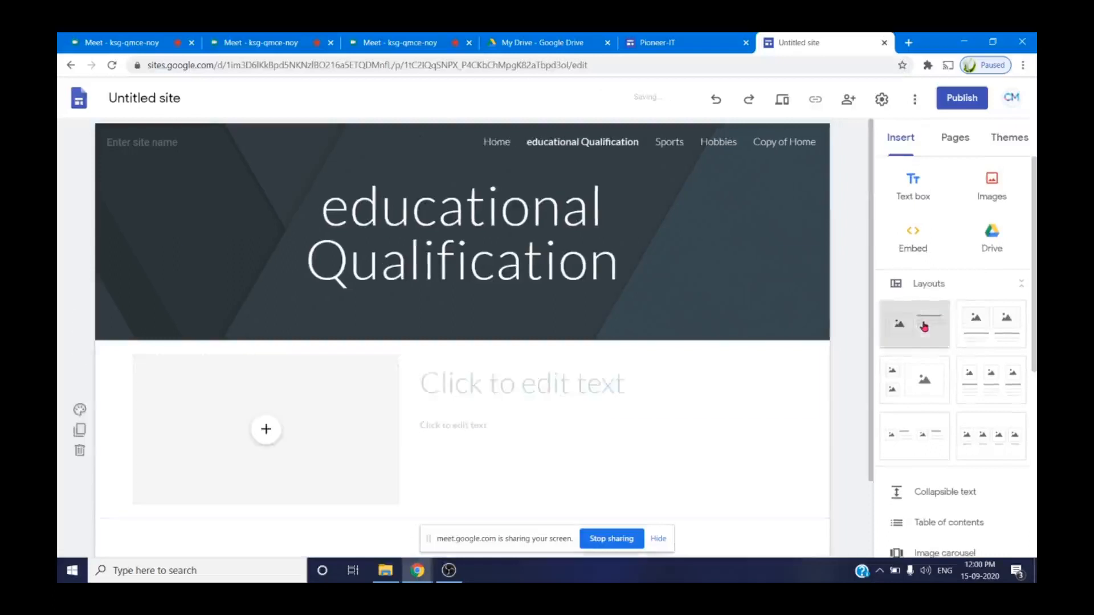
{"action": "left_click", "coordinate": [525, 323]}
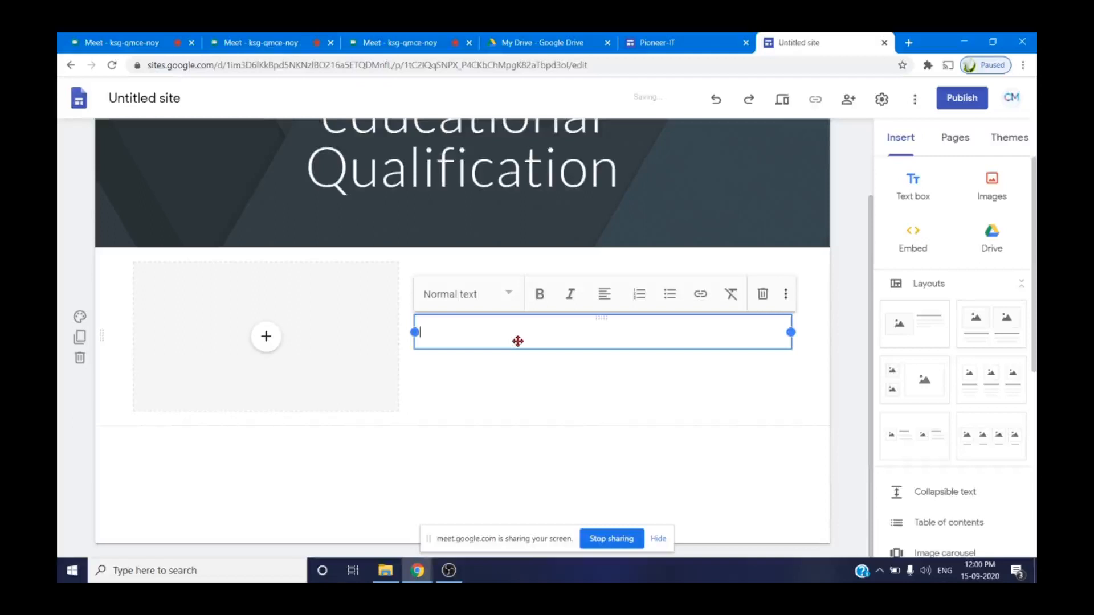
{"action": "type", "text": "I completed my UG"}
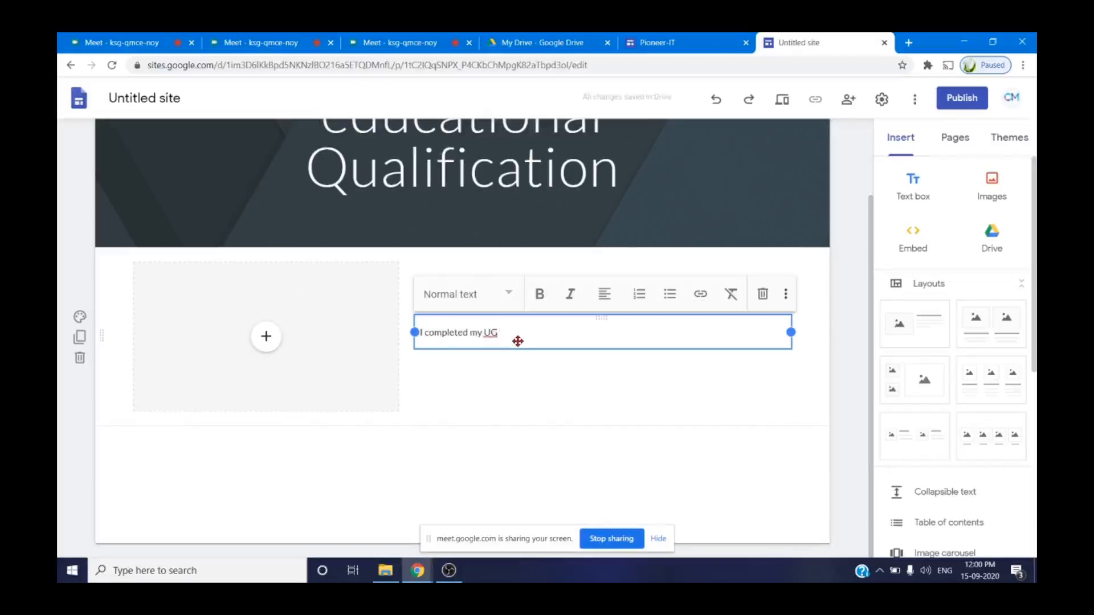
{"action": "type", "text": " in Pioneer arts coll"}
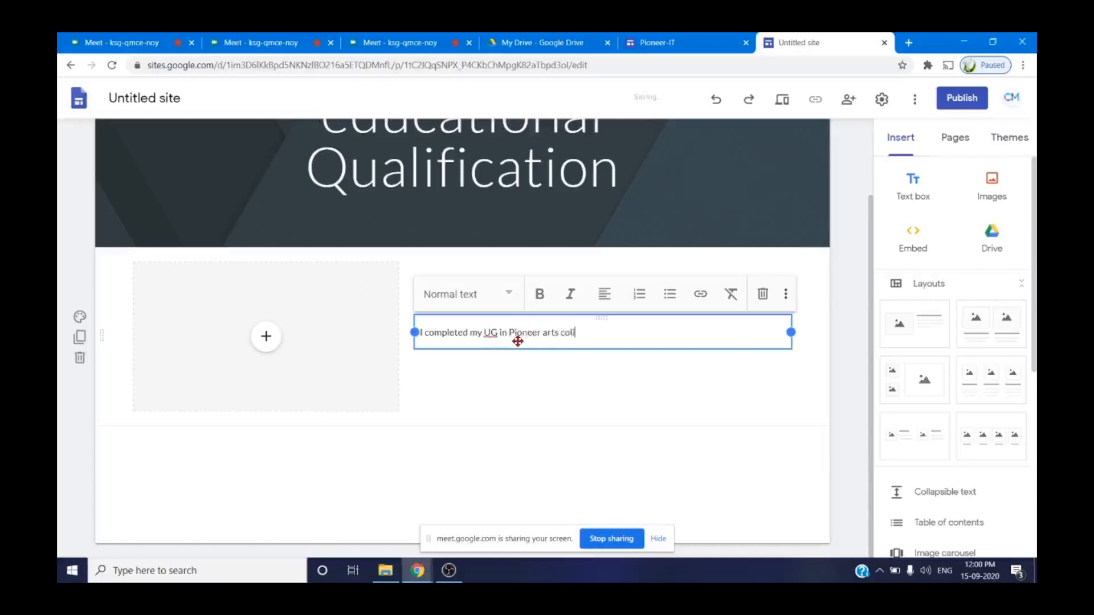
{"action": "type", "text": "ege in 2020"}
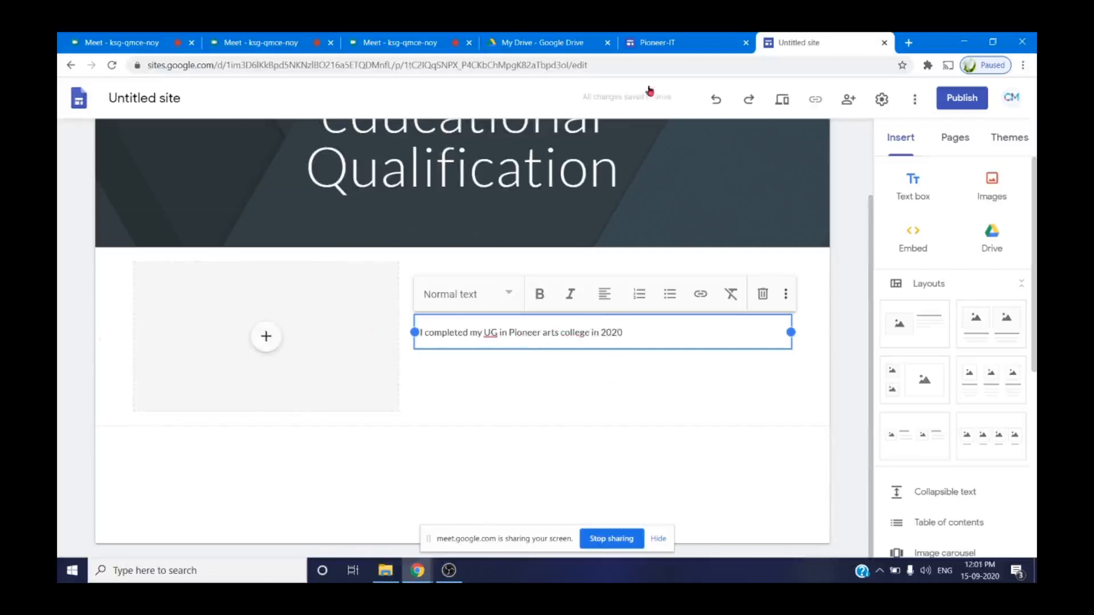
On the Home page, insert a button named "Educational Qualification" that links to the educational Qualification page.
{"action": "scroll", "coordinate": [640, 261], "scroll_direction": "up", "scroll_amount": 2}
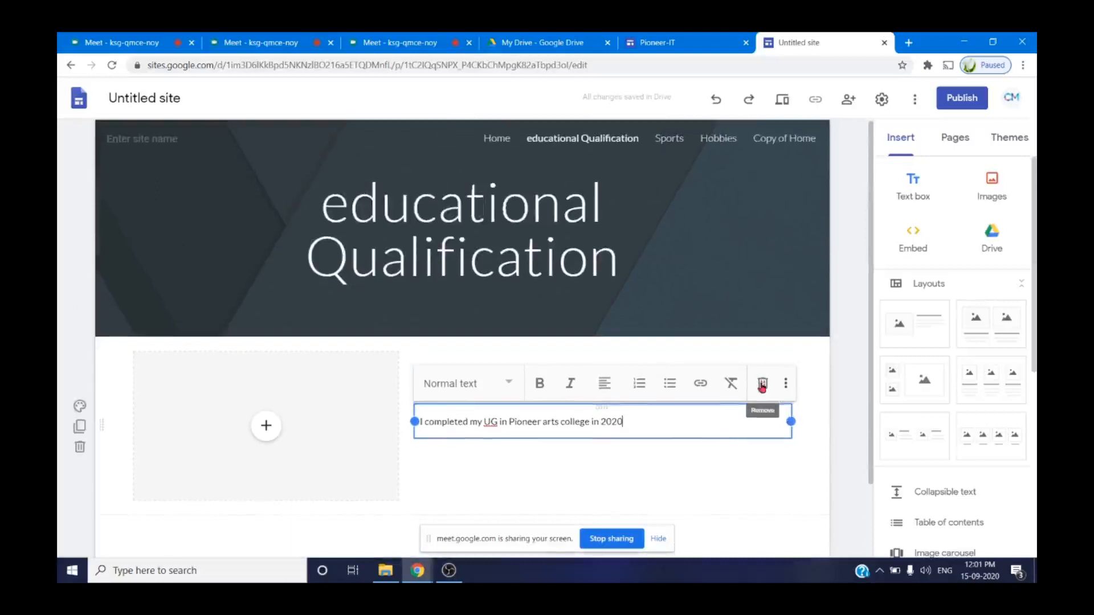
{"action": "scroll", "coordinate": [762, 388], "scroll_direction": "down", "scroll_amount": 2}
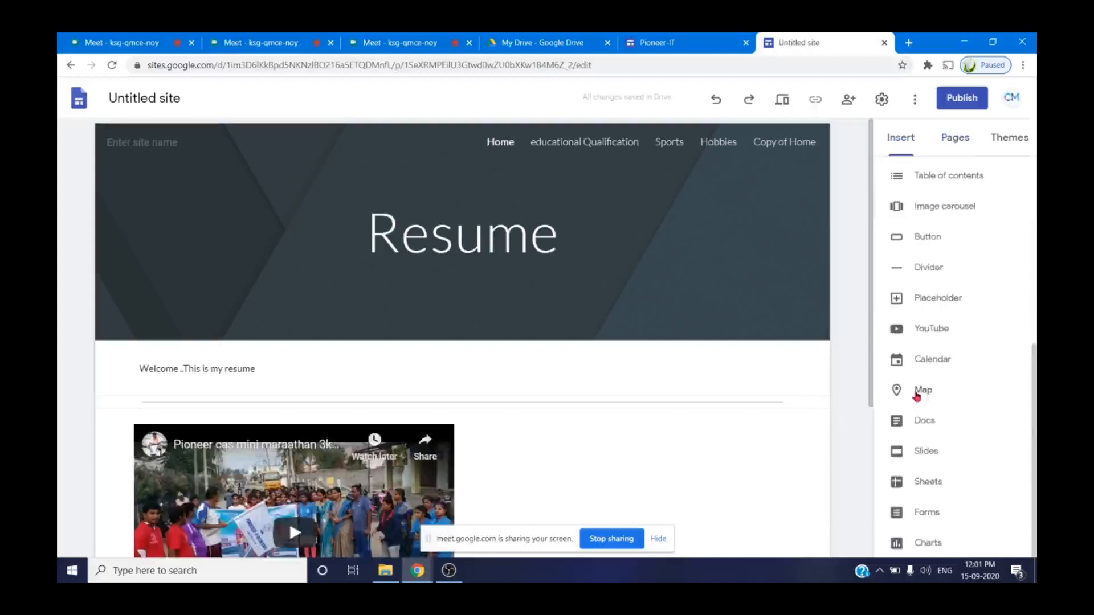
{"action": "left_click", "coordinate": [927, 236]}
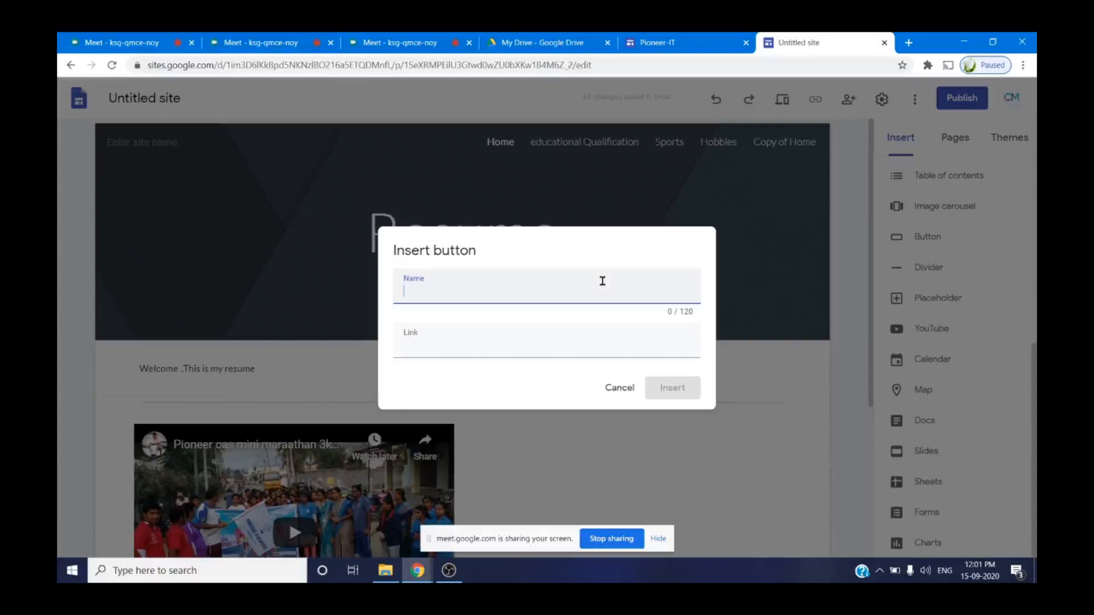
{"action": "type", "text": "Educational Qualific"}
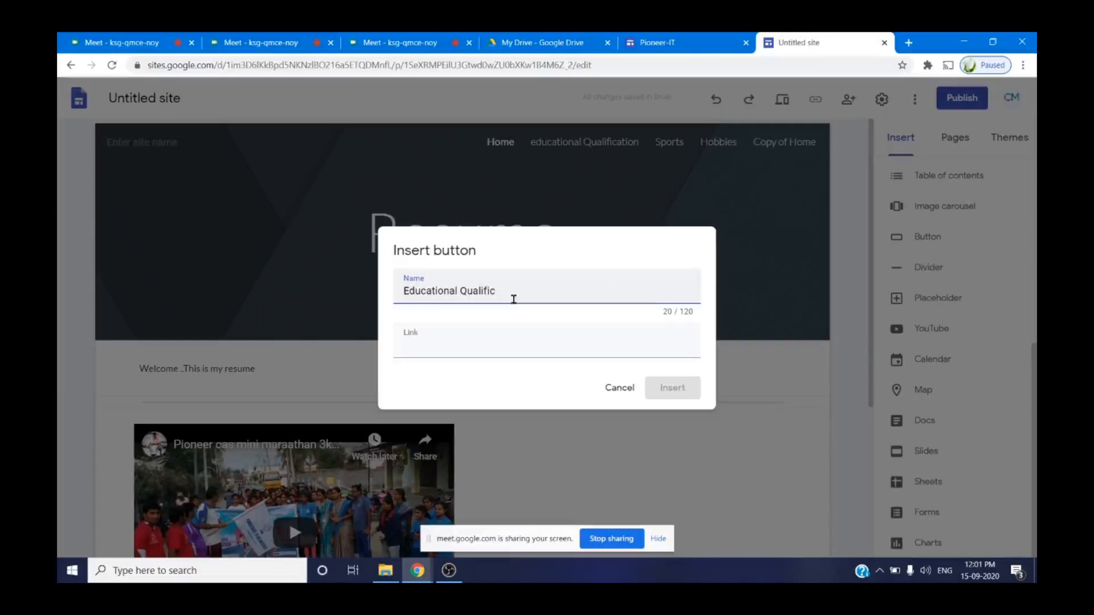
{"action": "type", "text": "ation"}
{"action": "left_click", "coordinate": [500, 343]}
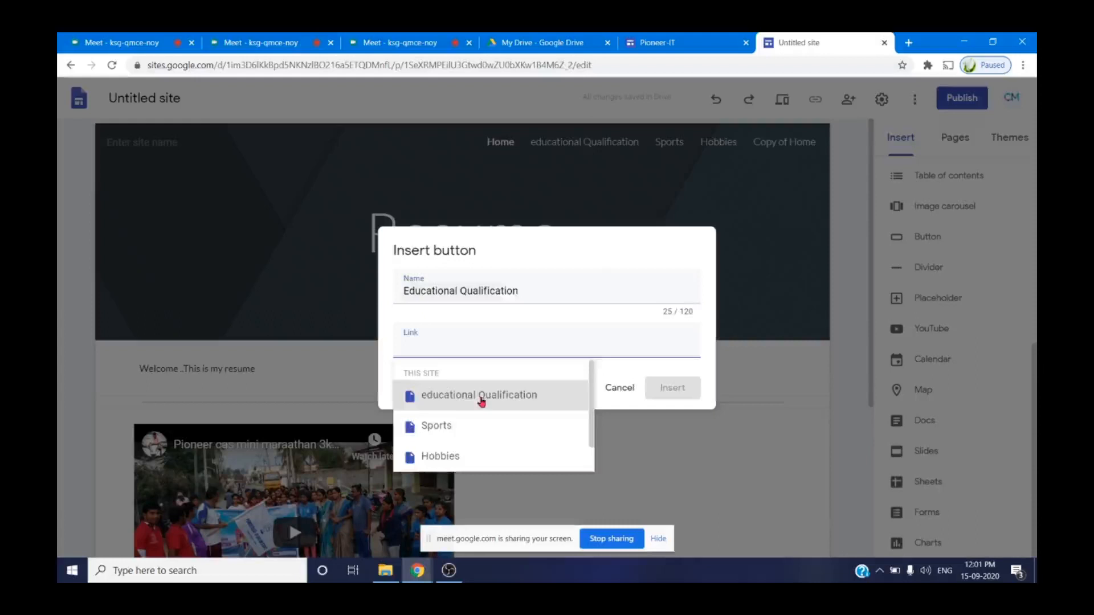
{"action": "left_click", "coordinate": [481, 399]}
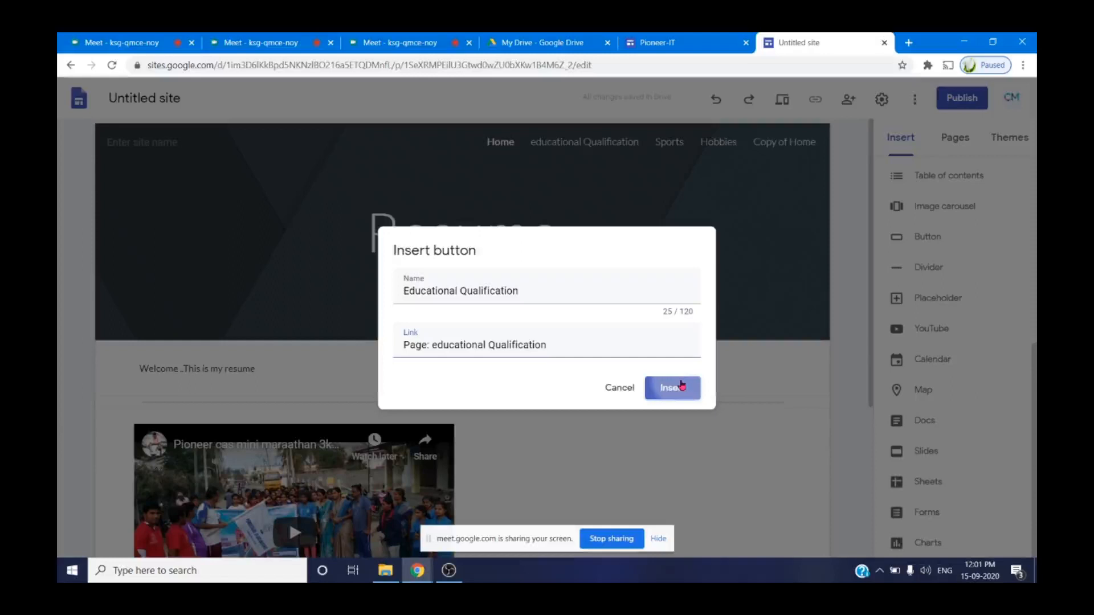
{"action": "left_click", "coordinate": [682, 385]}
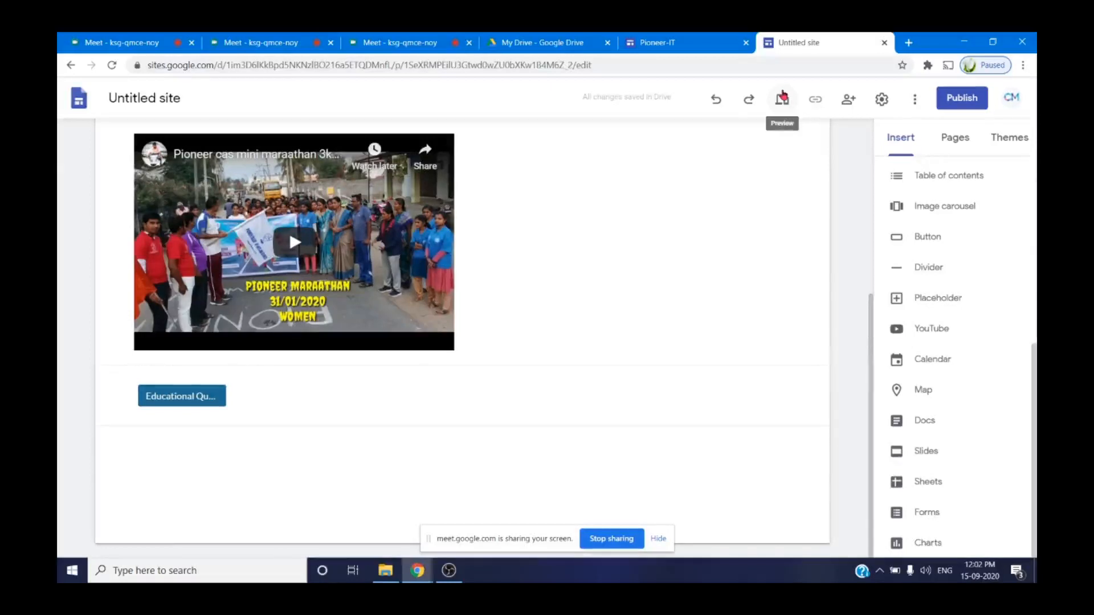
Preview the site, check the educational Qualification page, return to the Home page and exit the preview.
{"action": "left_click", "coordinate": [782, 97]}
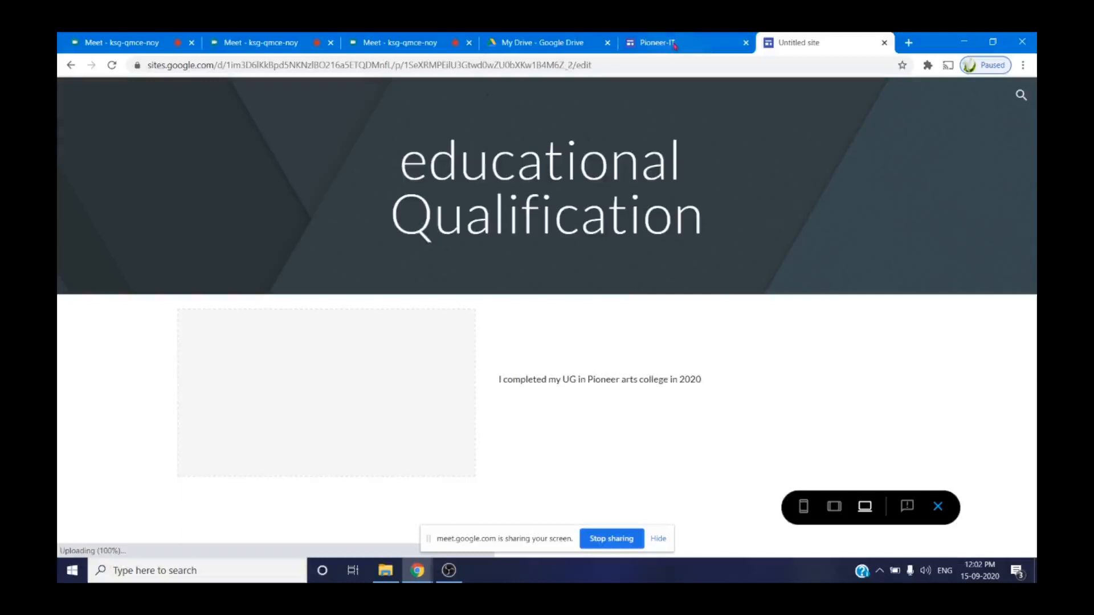
{"action": "left_click", "coordinate": [70, 65]}
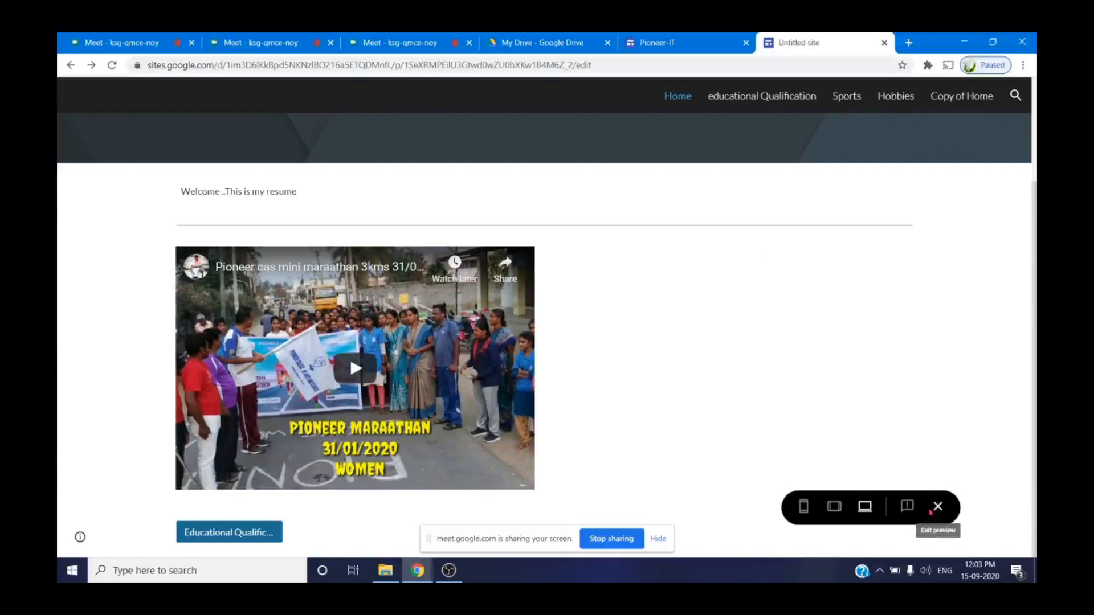
{"action": "left_click", "coordinate": [933, 509]}
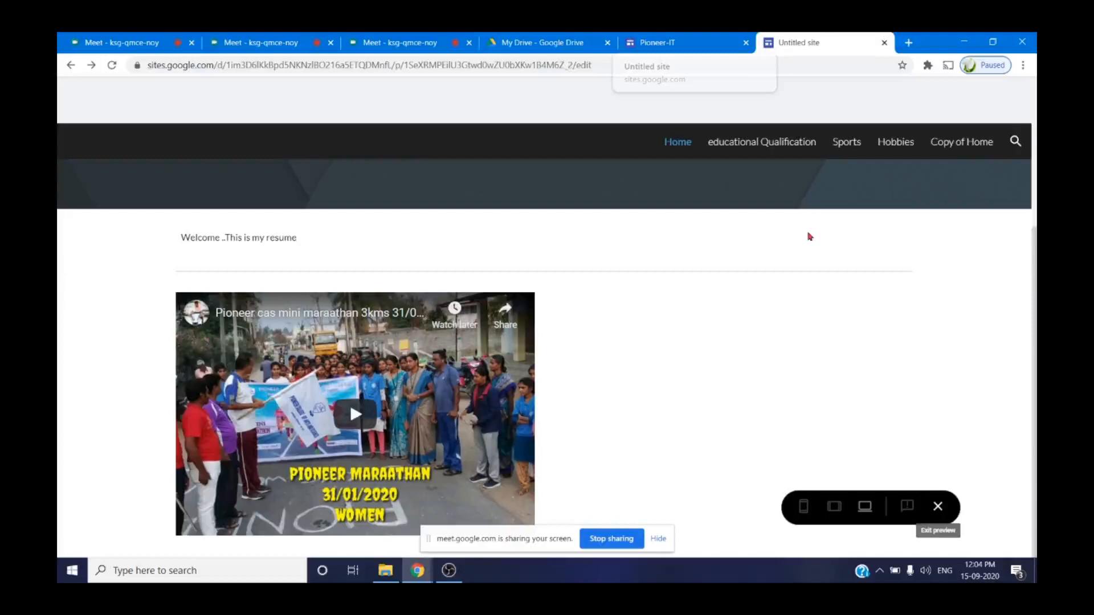
{"action": "key", "text": "Escape"}
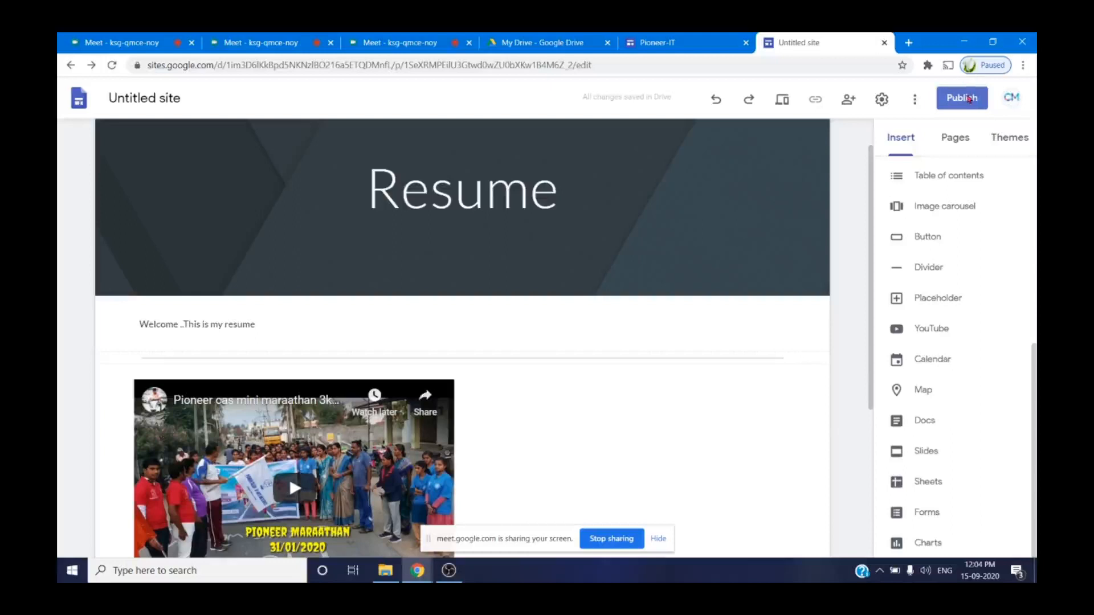
Publish the site to the web under the address "my-resume2020".
{"action": "left_click", "coordinate": [969, 99]}
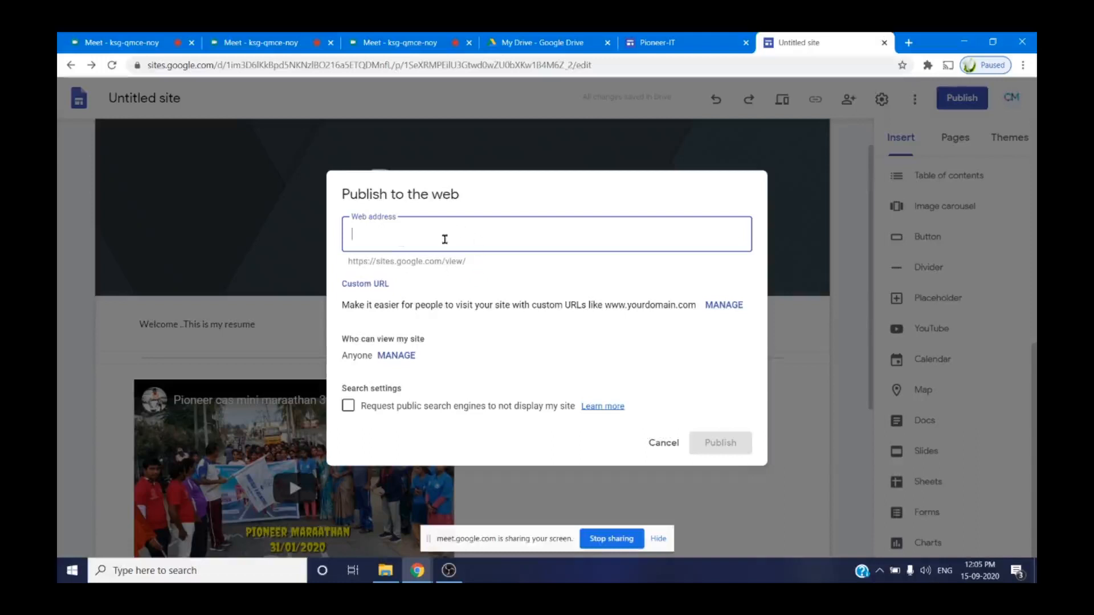
{"action": "type", "text": "re"}
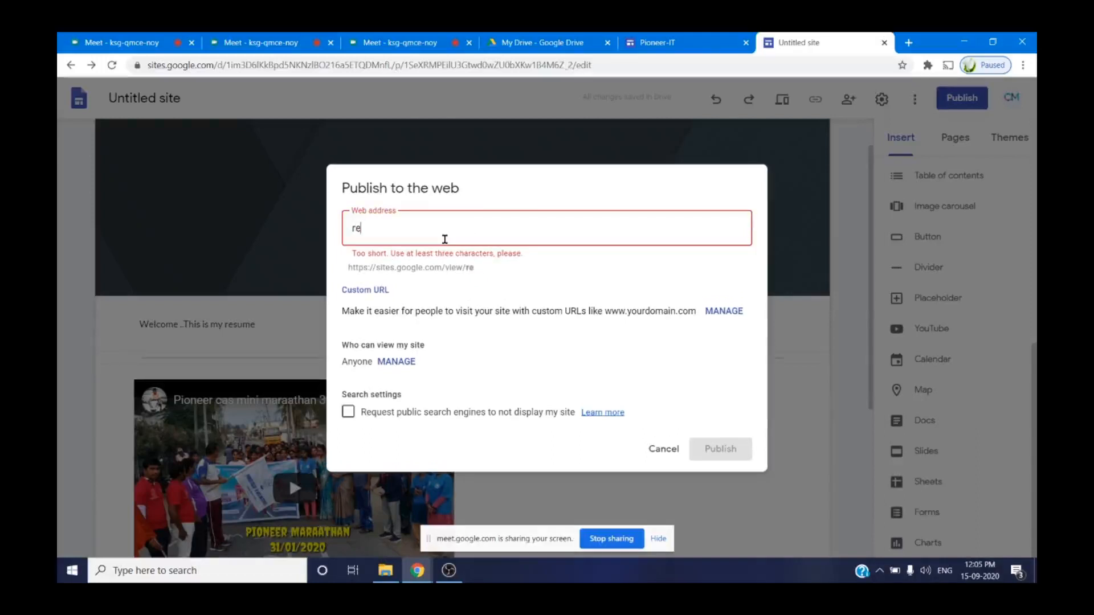
{"action": "type", "text": "sume"}
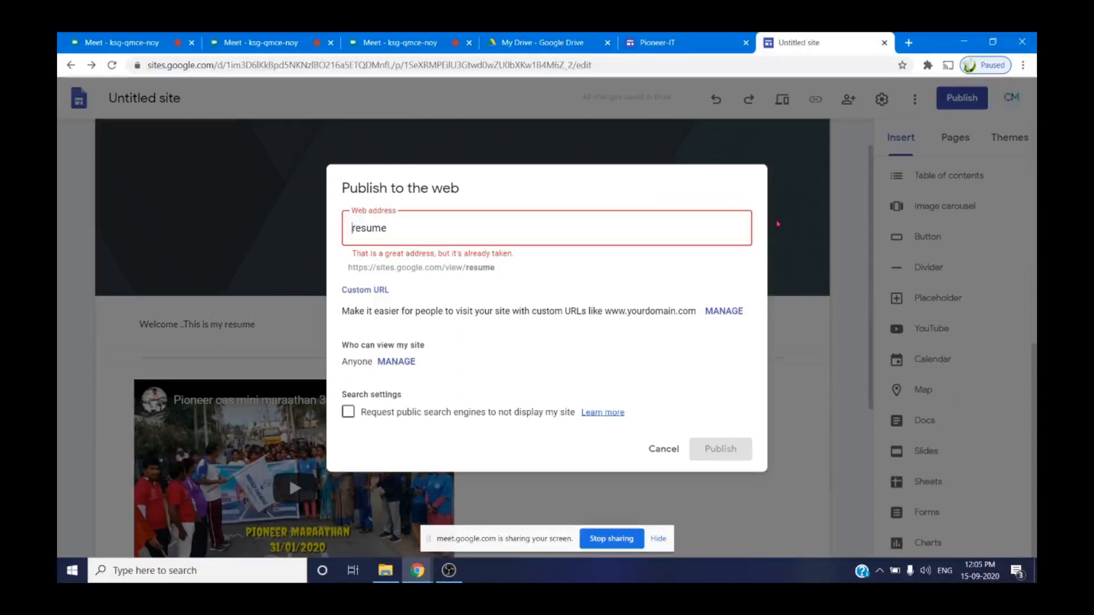
{"action": "type", "text": "my"}
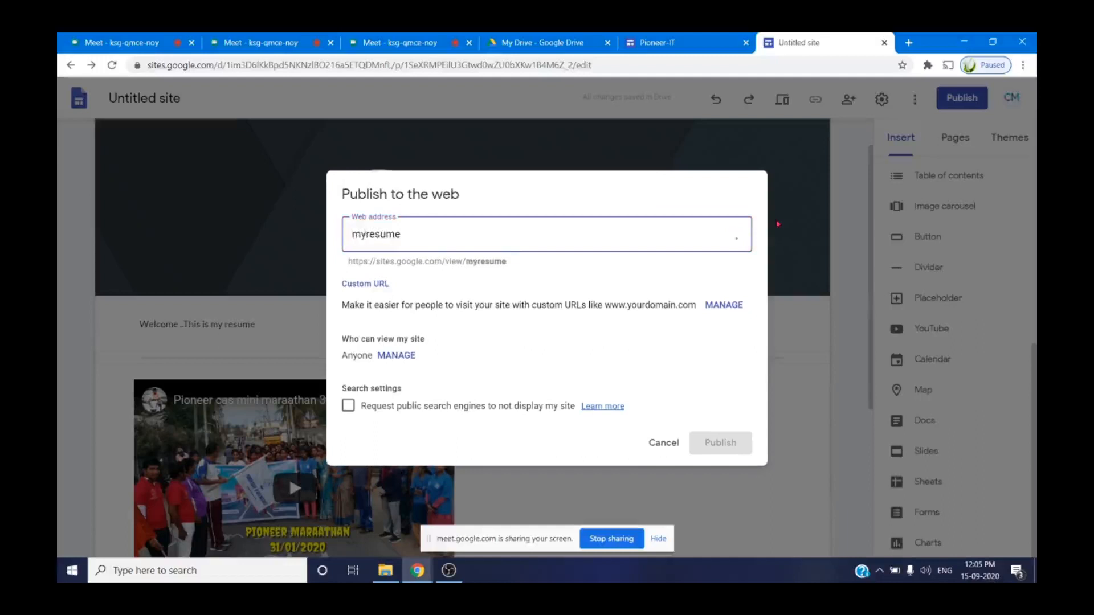
{"action": "type", "text": "-"}
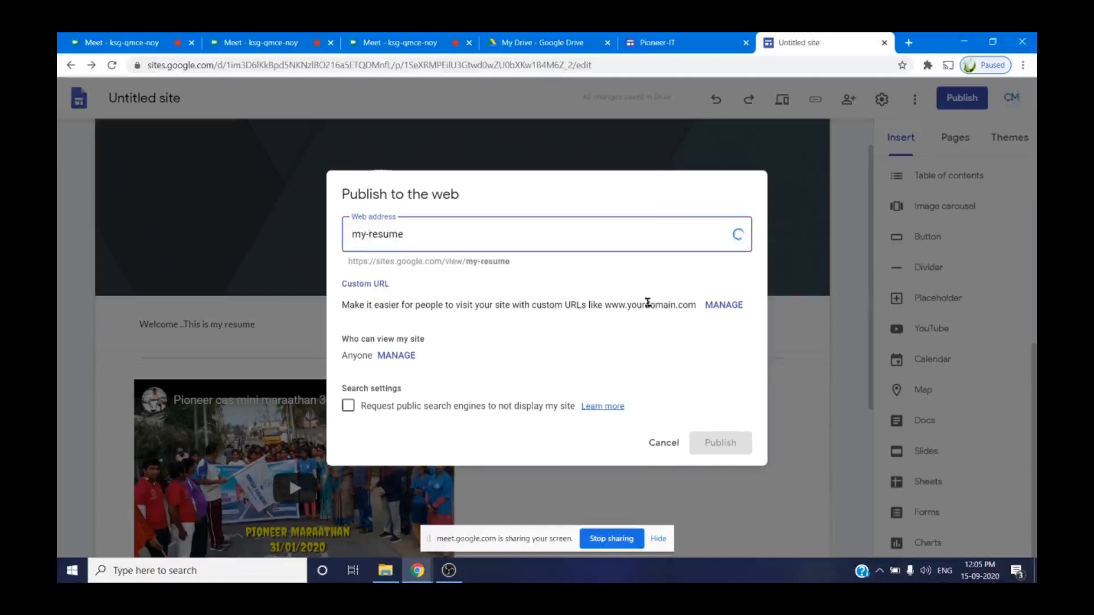
{"action": "left_click", "coordinate": [433, 235]}
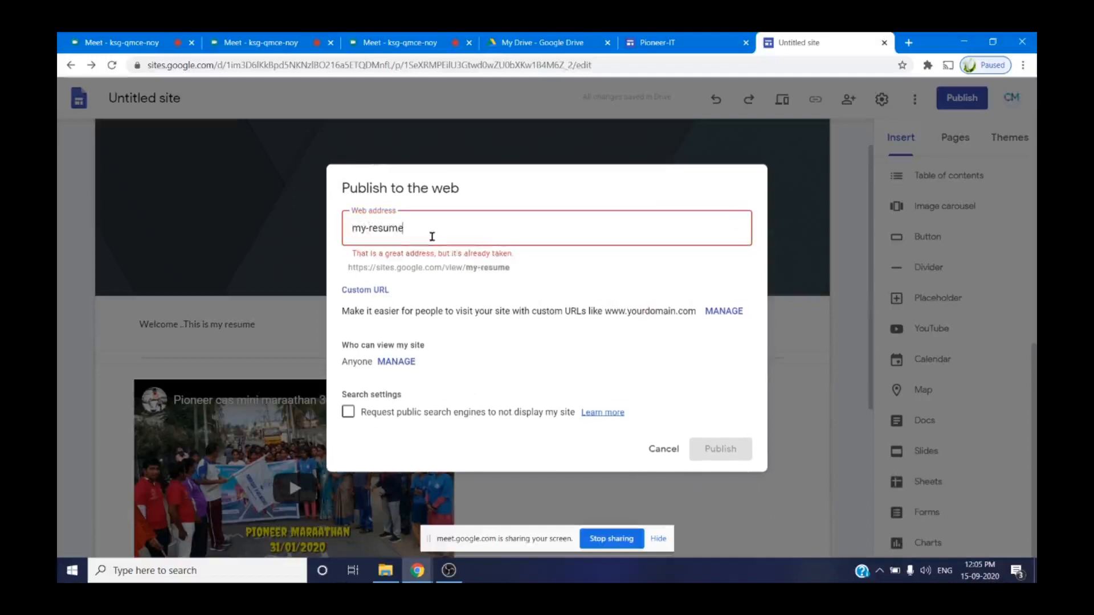
{"action": "type", "text": "2020"}
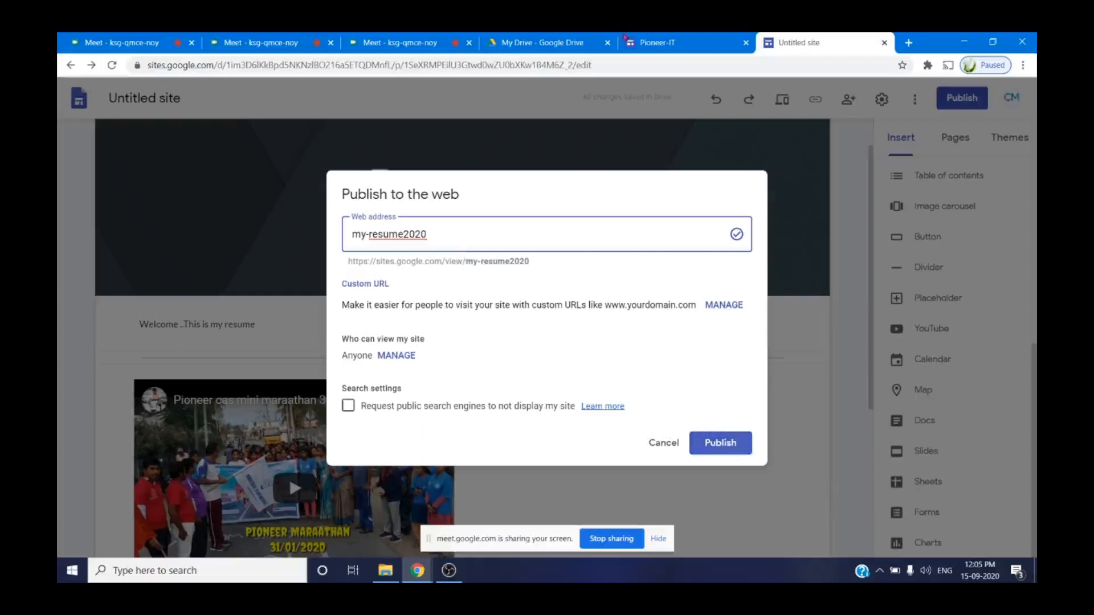
{"action": "left_click", "coordinate": [1035, 170]}
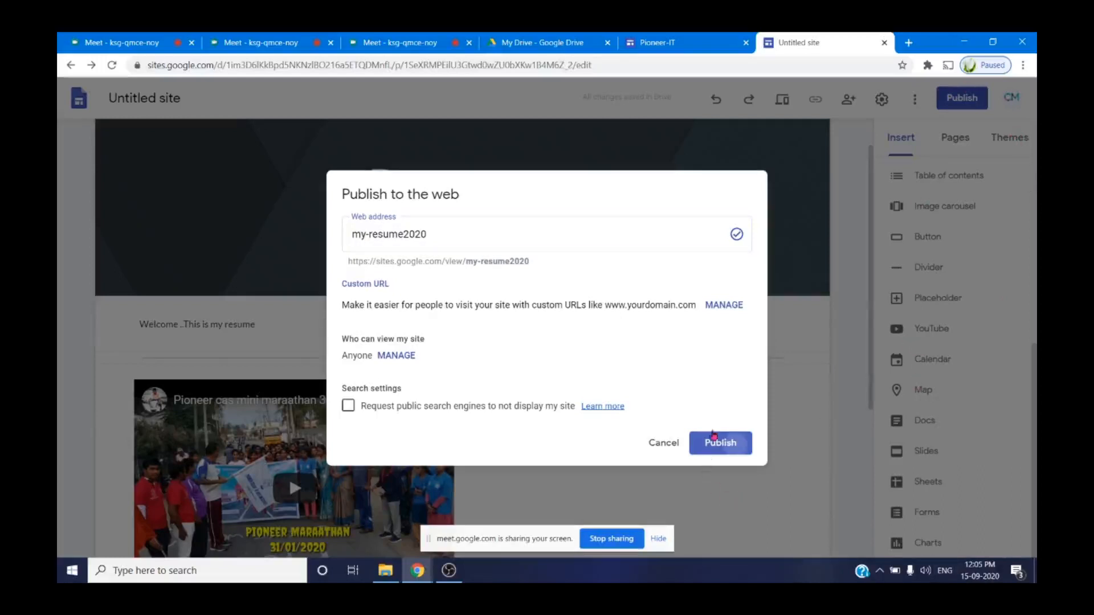
{"action": "left_click", "coordinate": [714, 438]}
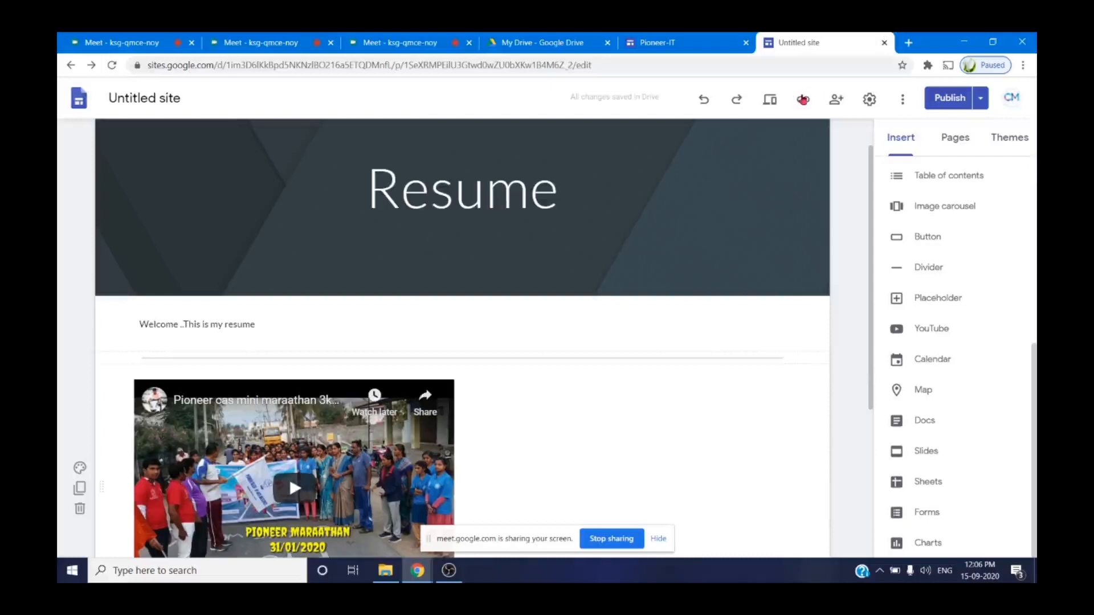
Copy the published link of the Resume site, close the link dialog and switch to the Google Meet call.
{"action": "scroll", "coordinate": [803, 101], "scroll_direction": "down", "scroll_amount": 3}
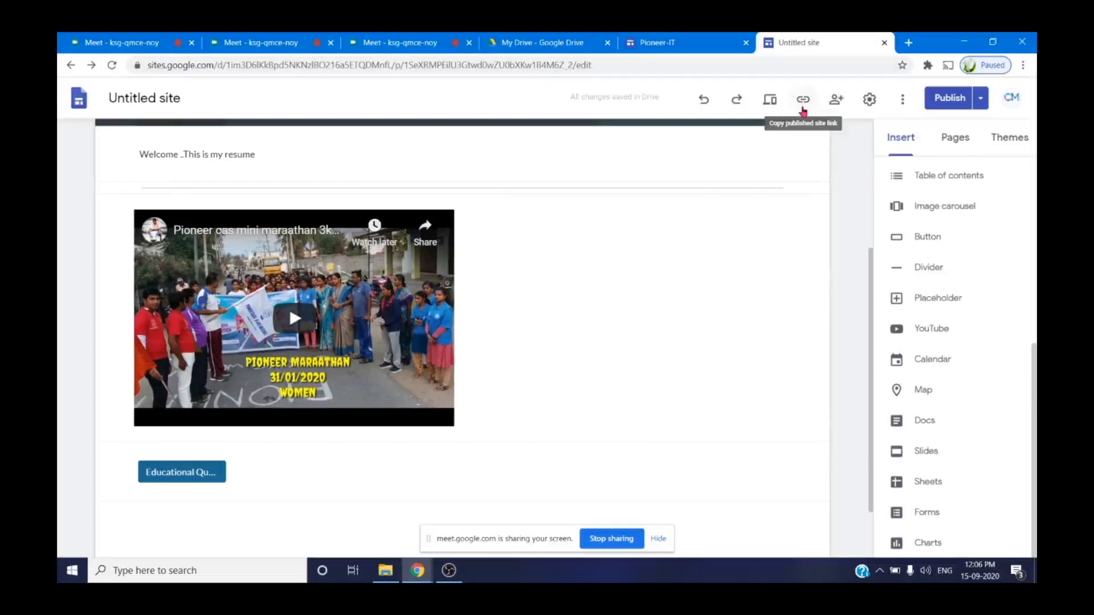
{"action": "left_click", "coordinate": [807, 97]}
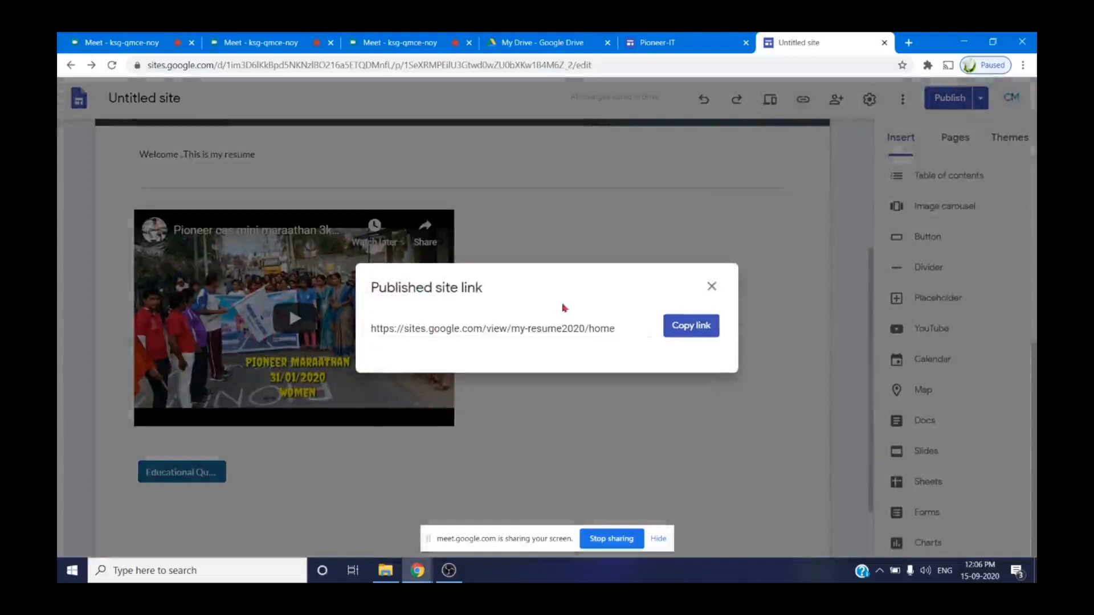
{"action": "left_click", "coordinate": [694, 329]}
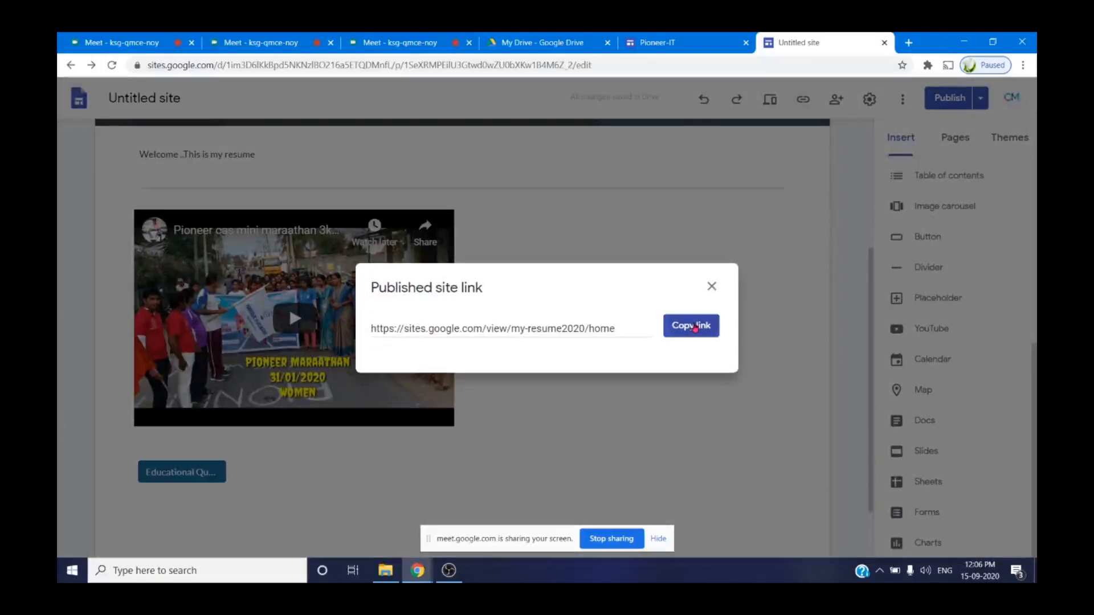
{"action": "left_click", "coordinate": [694, 328]}
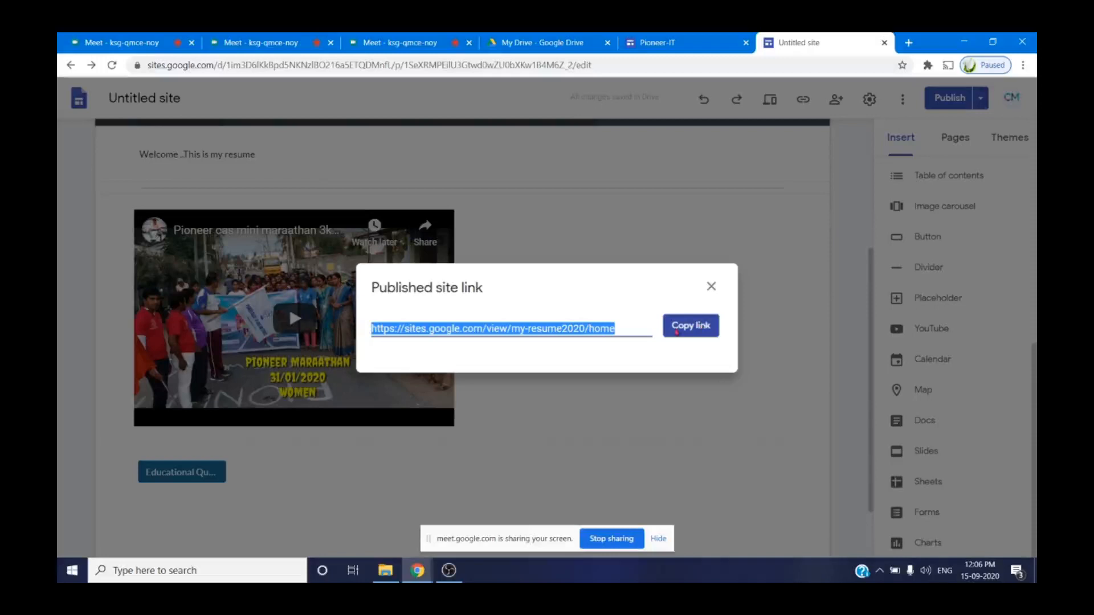
{"action": "left_click", "coordinate": [676, 332]}
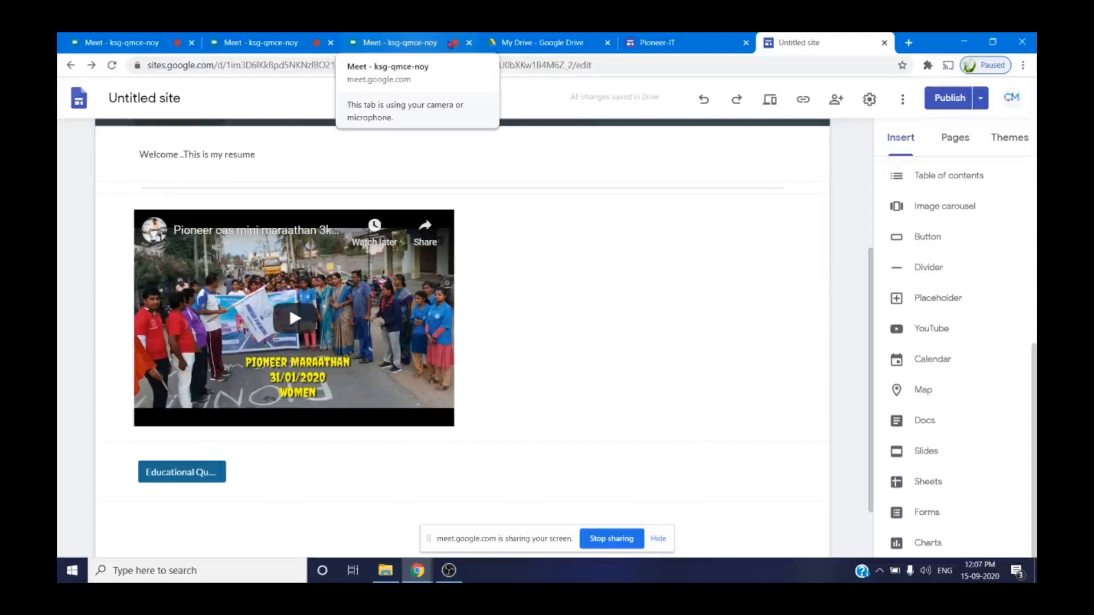
{"action": "left_click", "coordinate": [408, 42]}
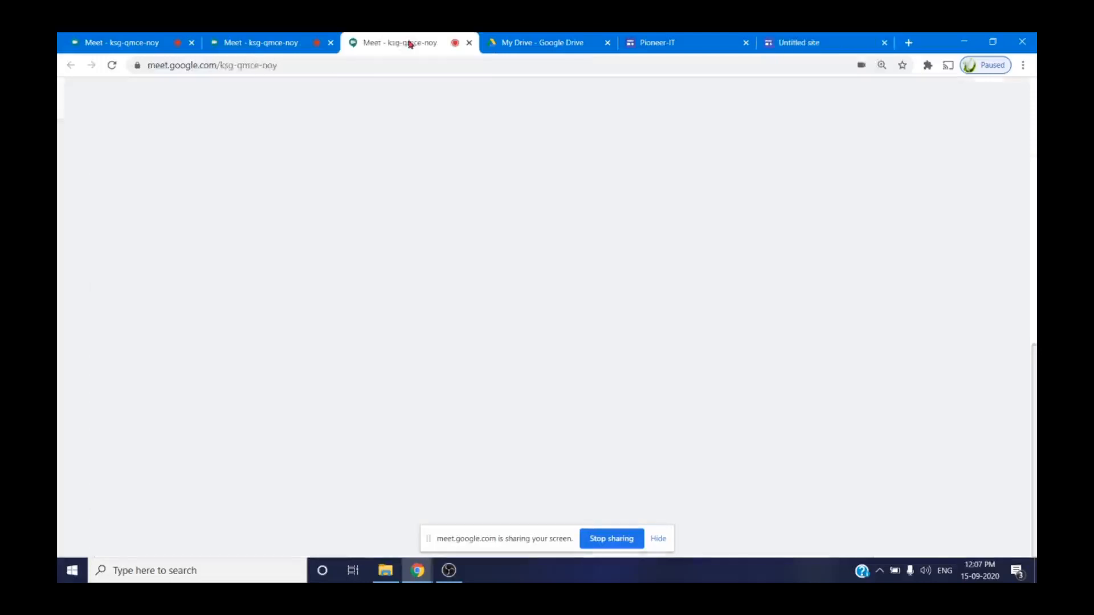